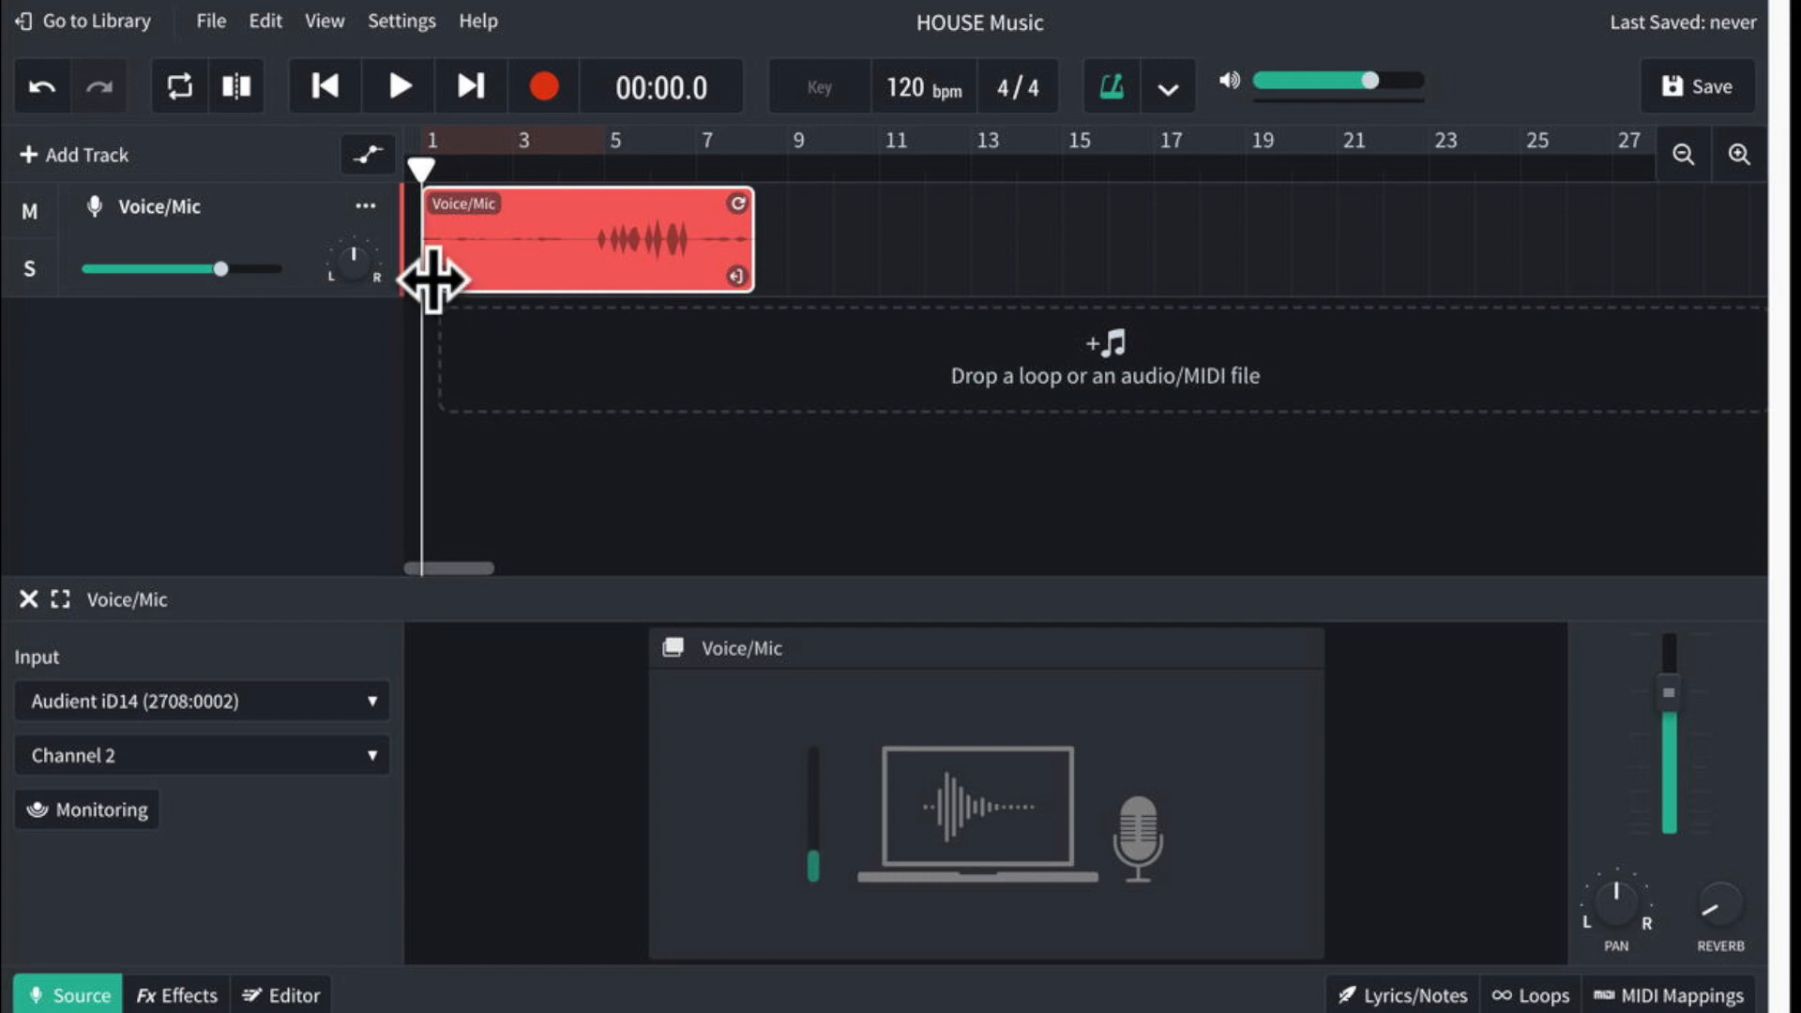
Step: Trim both ends of the Voice/Mic clip so it spans from just before bar 5 to about bar 7, and play it back
{"action": "left_click_drag", "start_coordinate": [435, 279], "coordinate": [599, 273]}
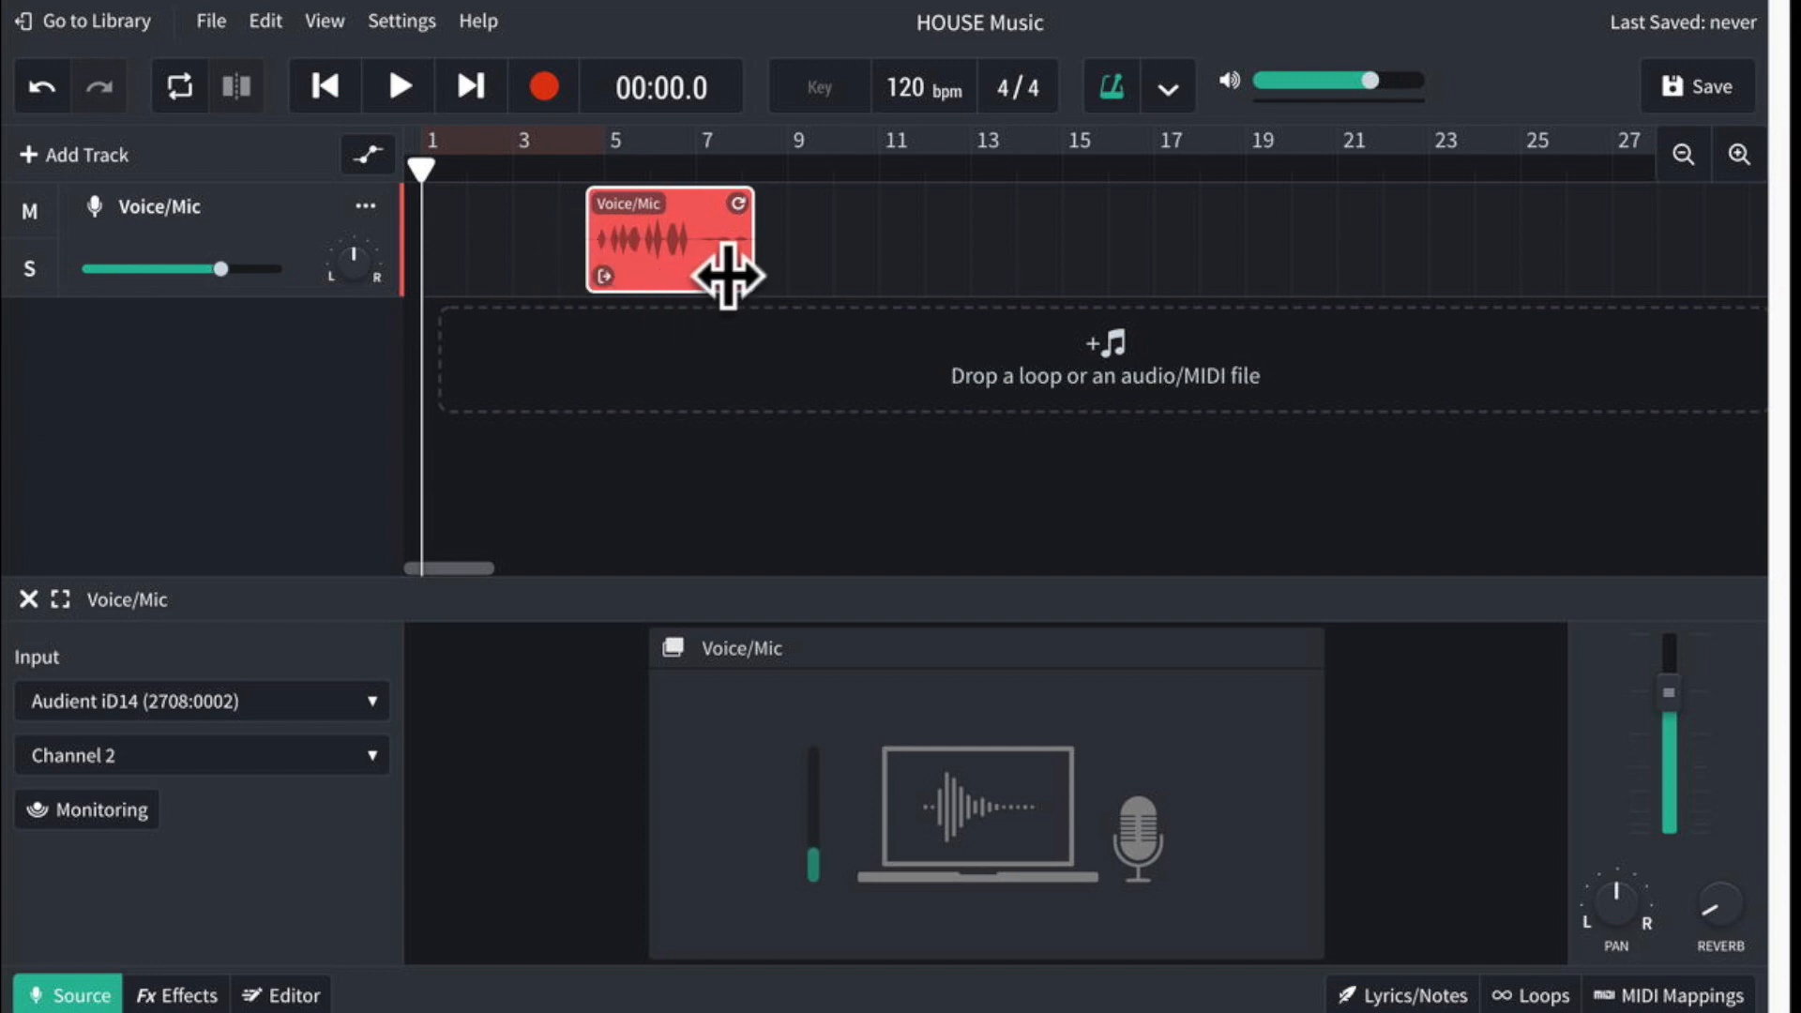
{"action": "left_click_drag", "start_coordinate": [732, 275], "coordinate": [690, 272]}
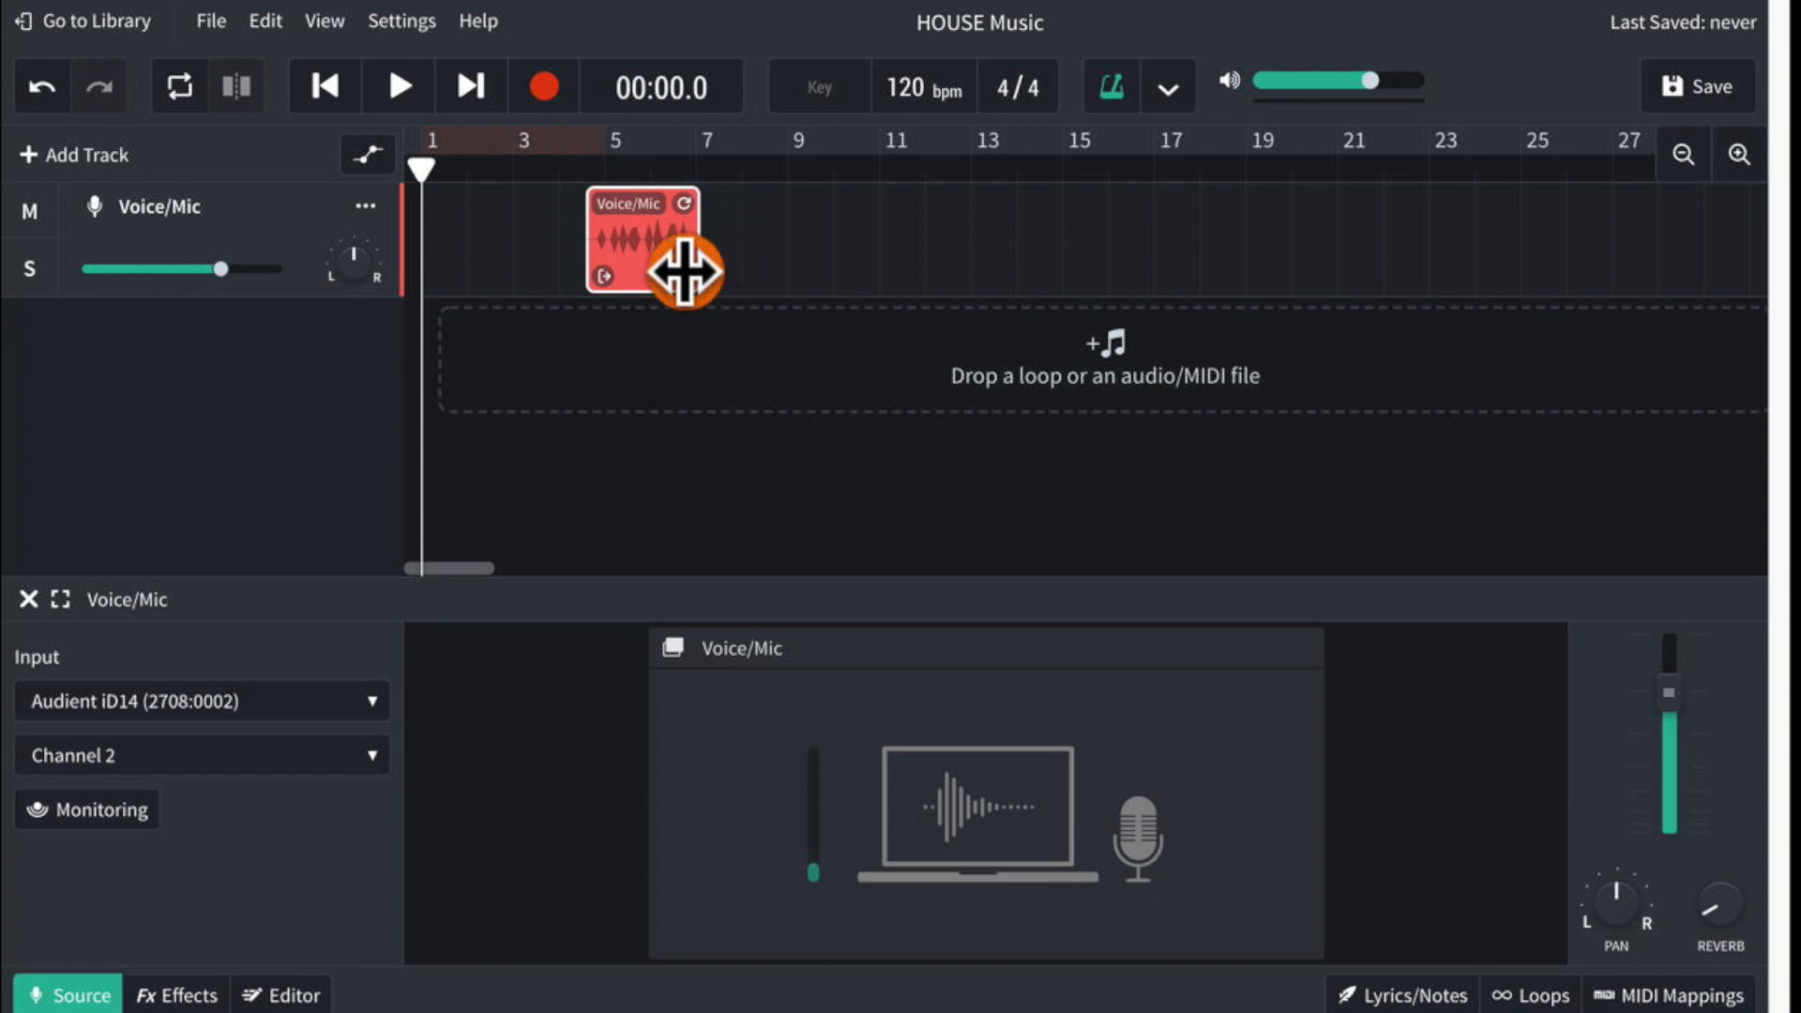
{"action": "left_click", "coordinate": [592, 174]}
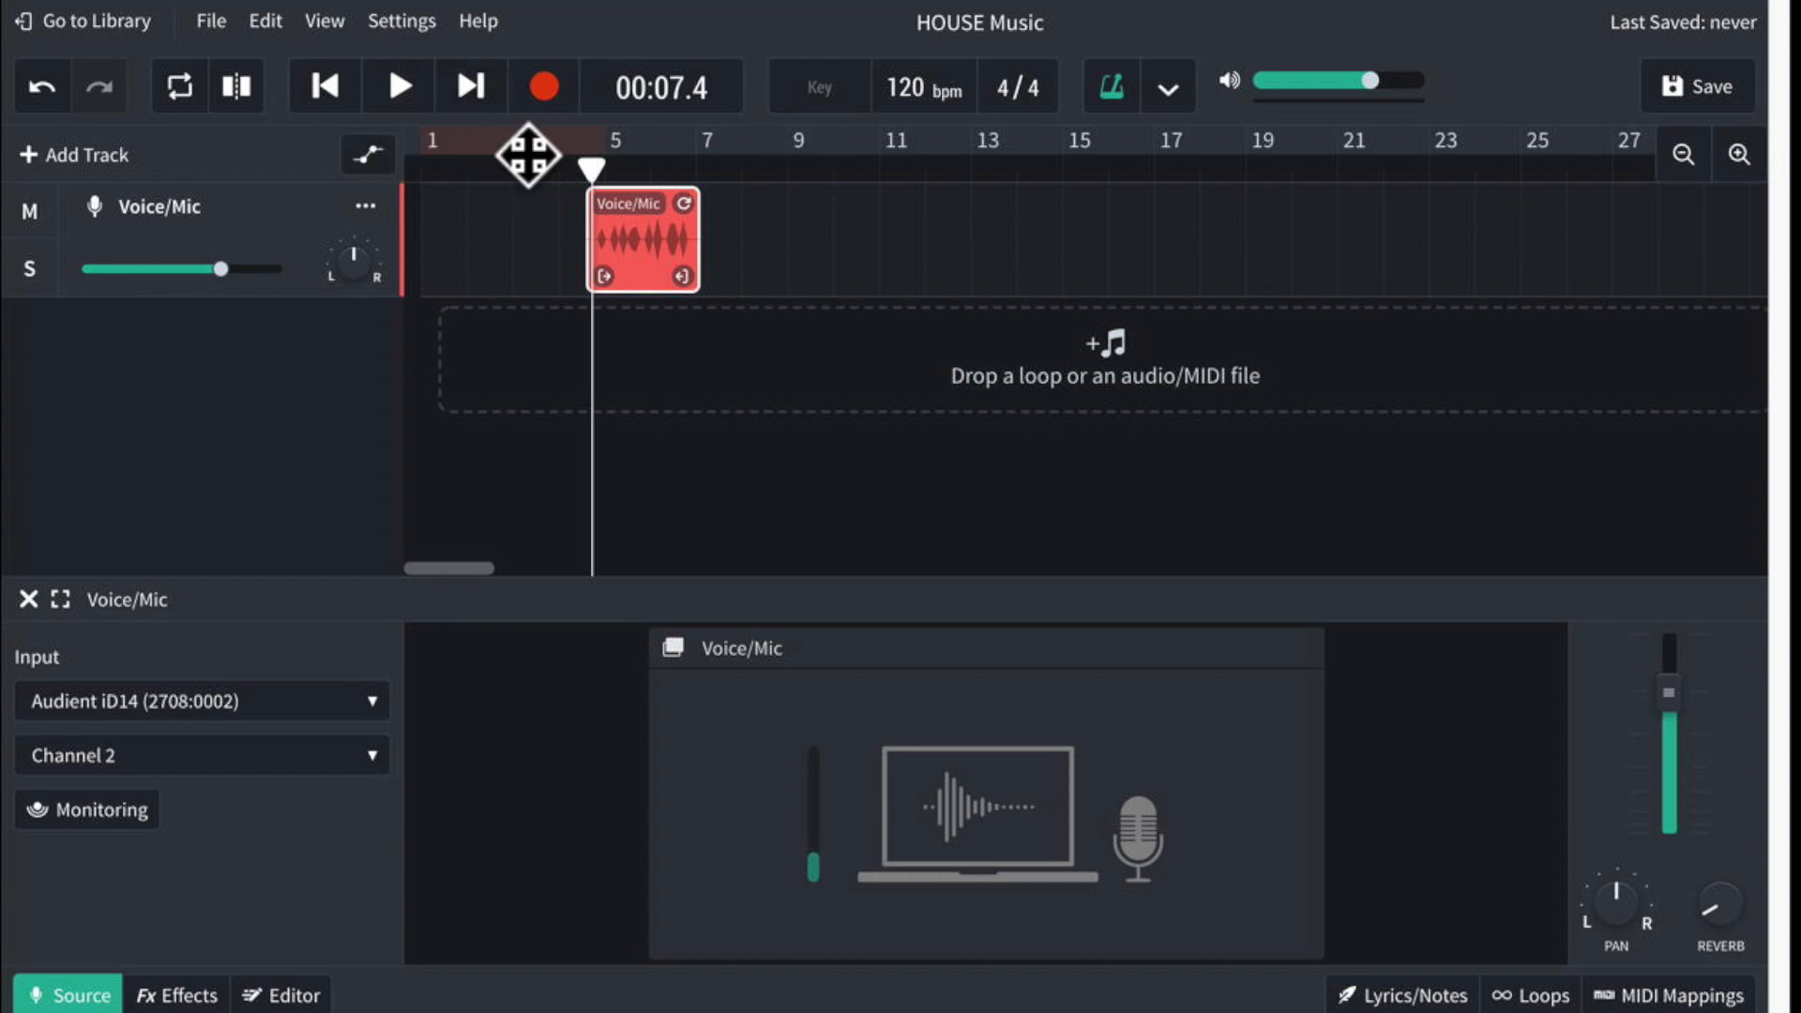
{"action": "left_click", "coordinate": [583, 164]}
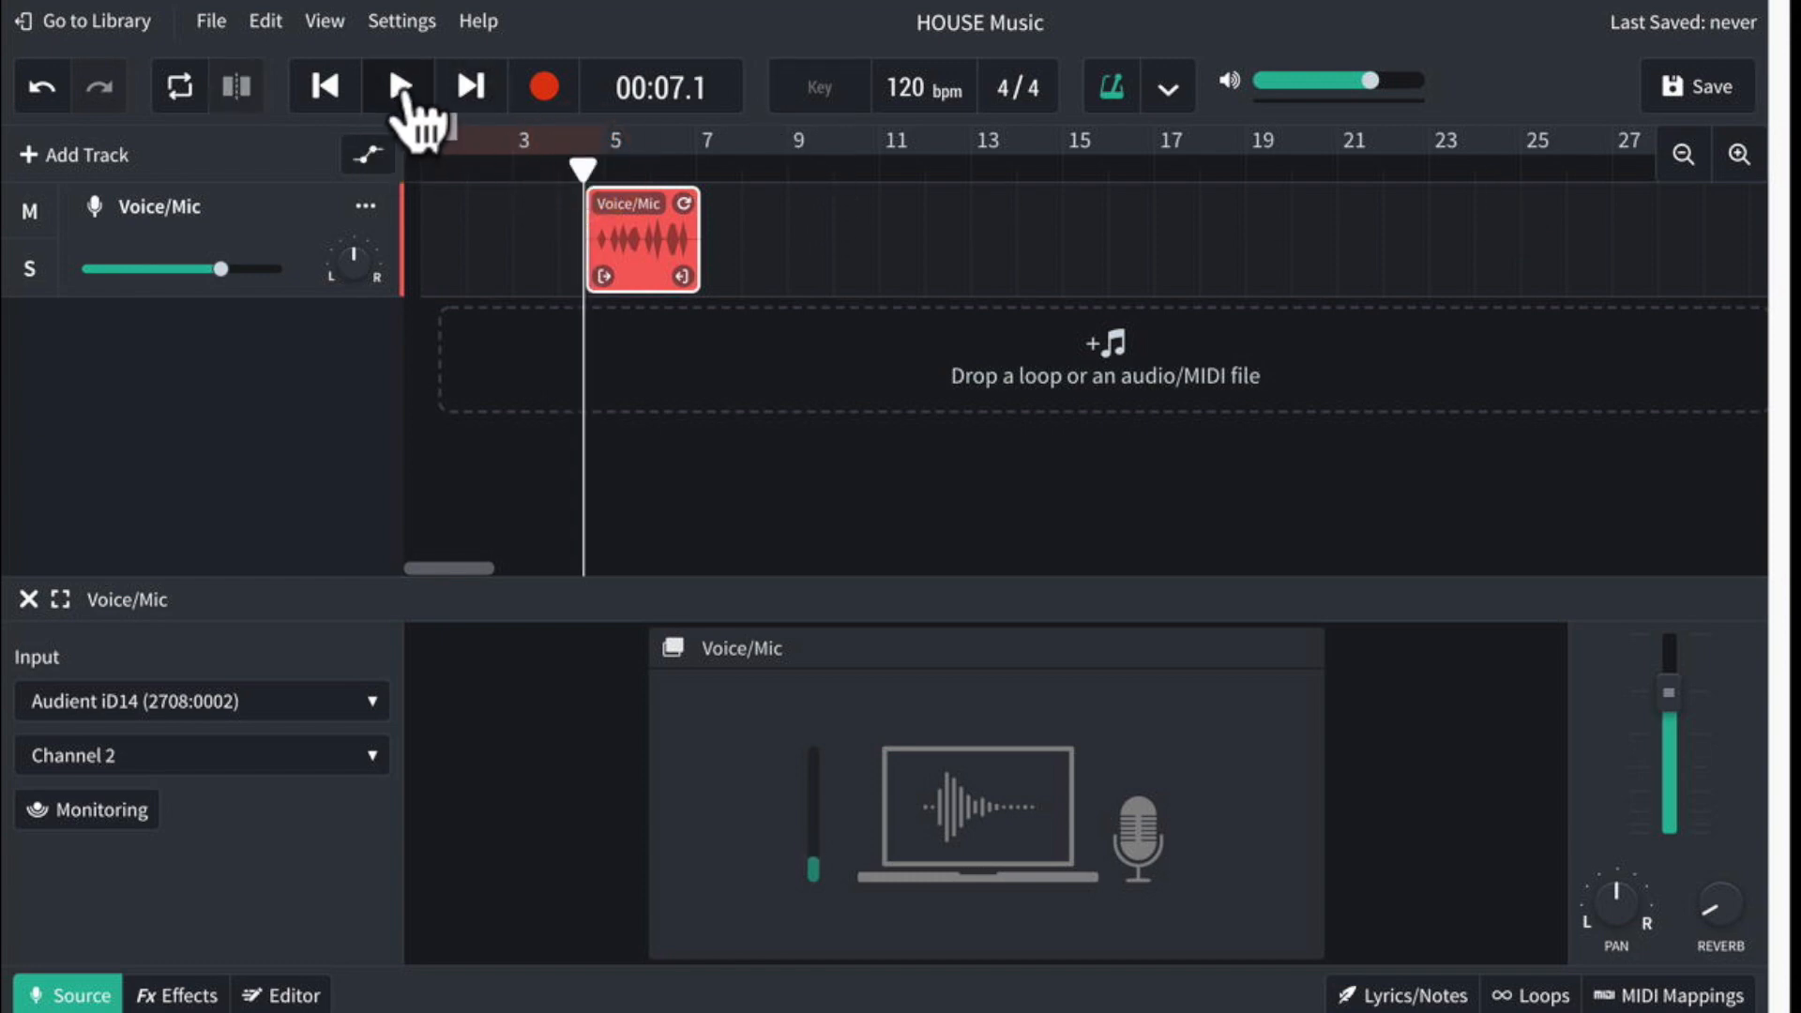
{"action": "left_click", "coordinate": [401, 89]}
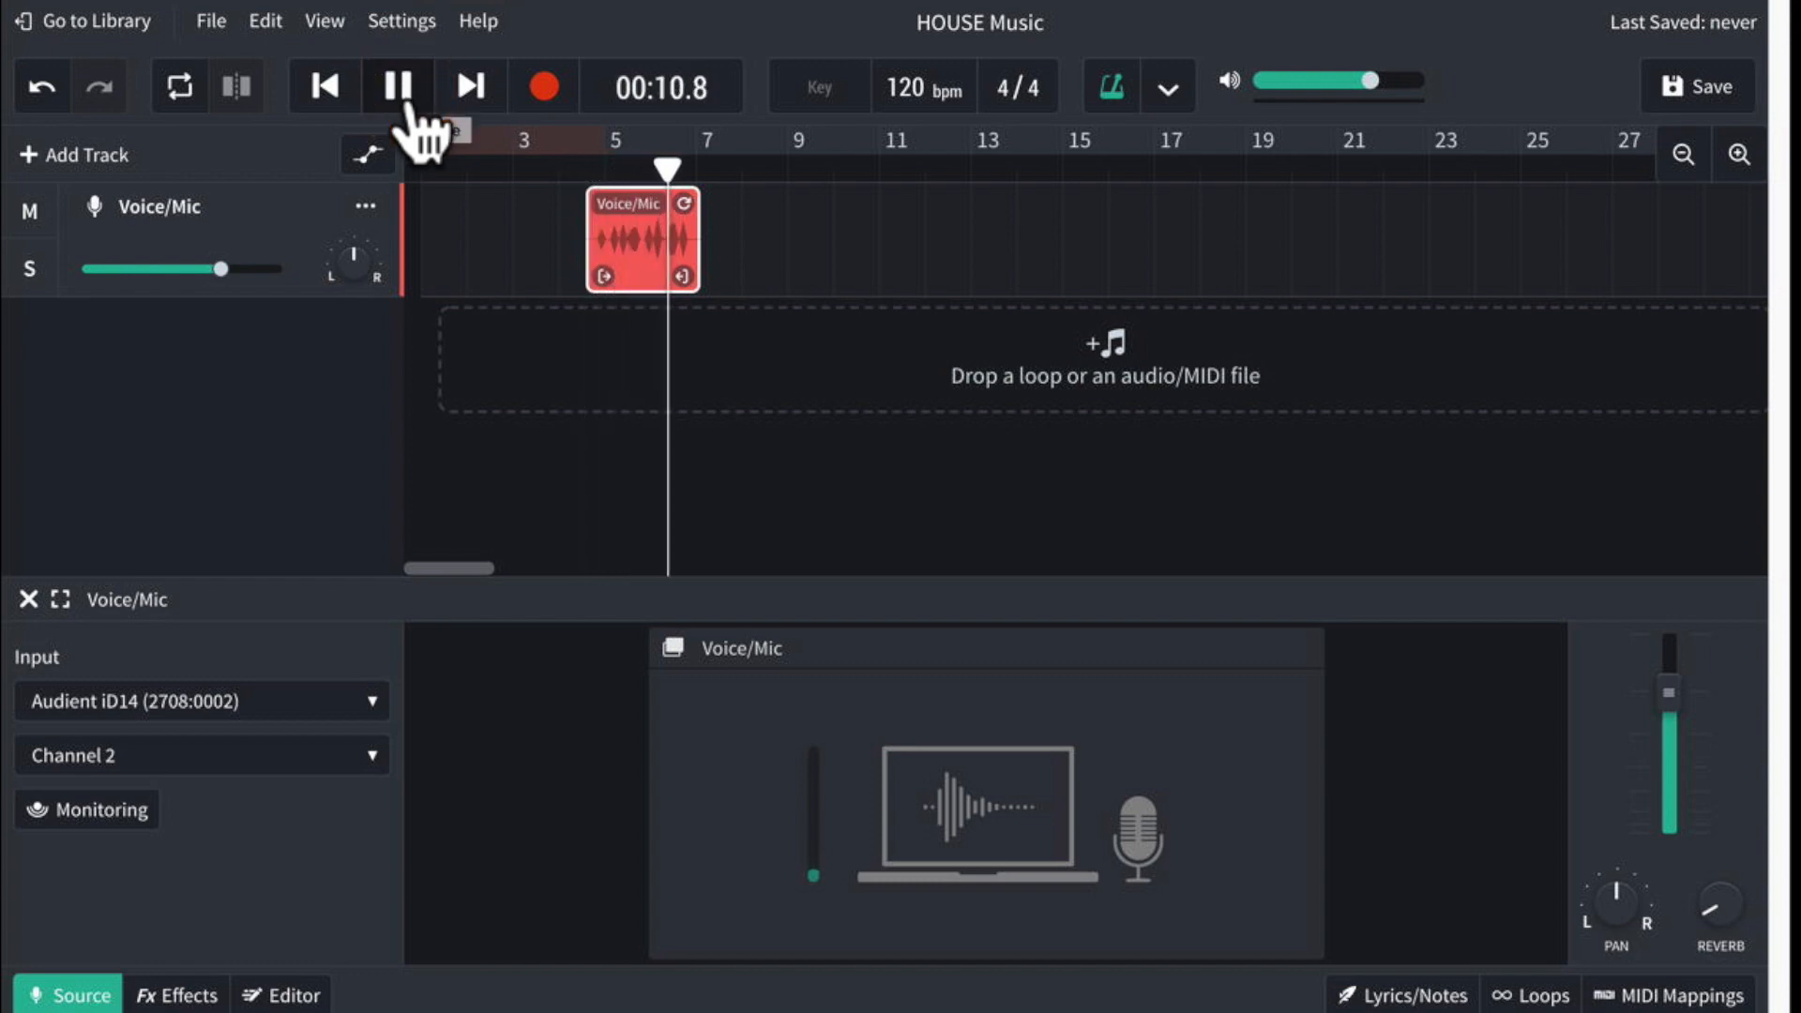
{"action": "key", "text": "space"}
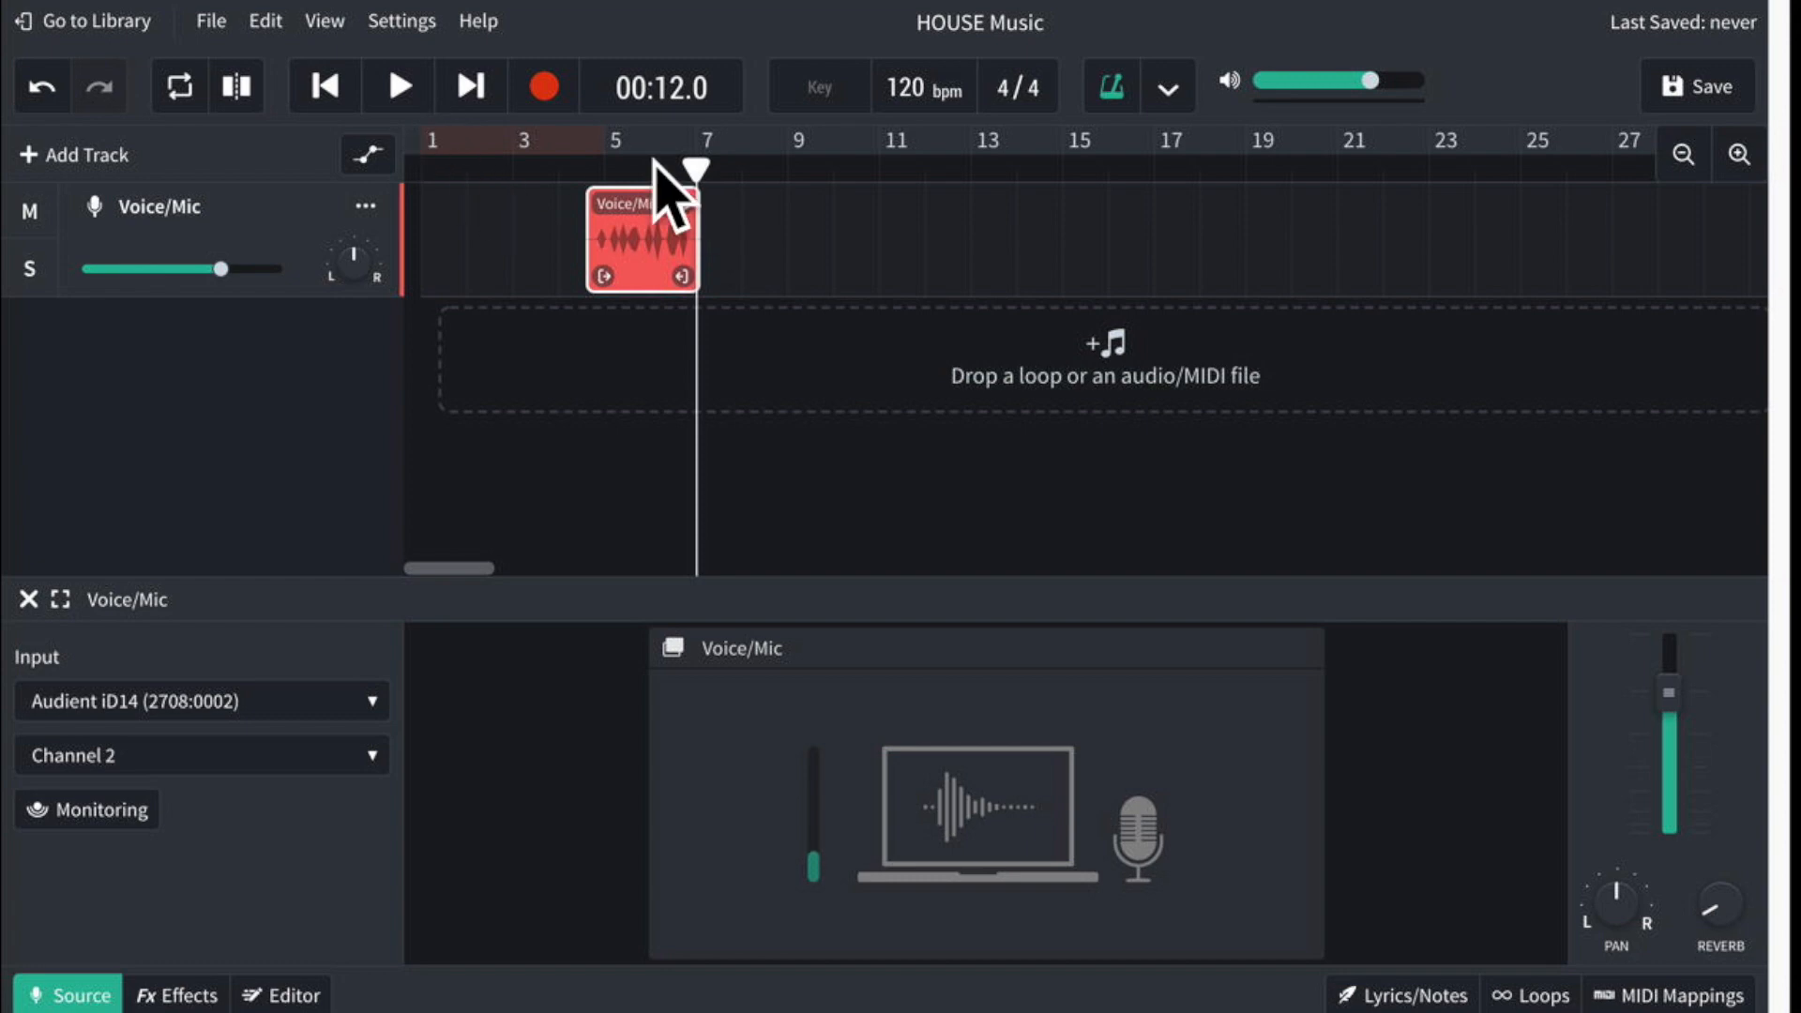
Step: Place the playhead exactly at the start of bar 5, near the clip's first hit, with looping off
{"action": "left_click_drag", "start_coordinate": [655, 161], "coordinate": [751, 183]}
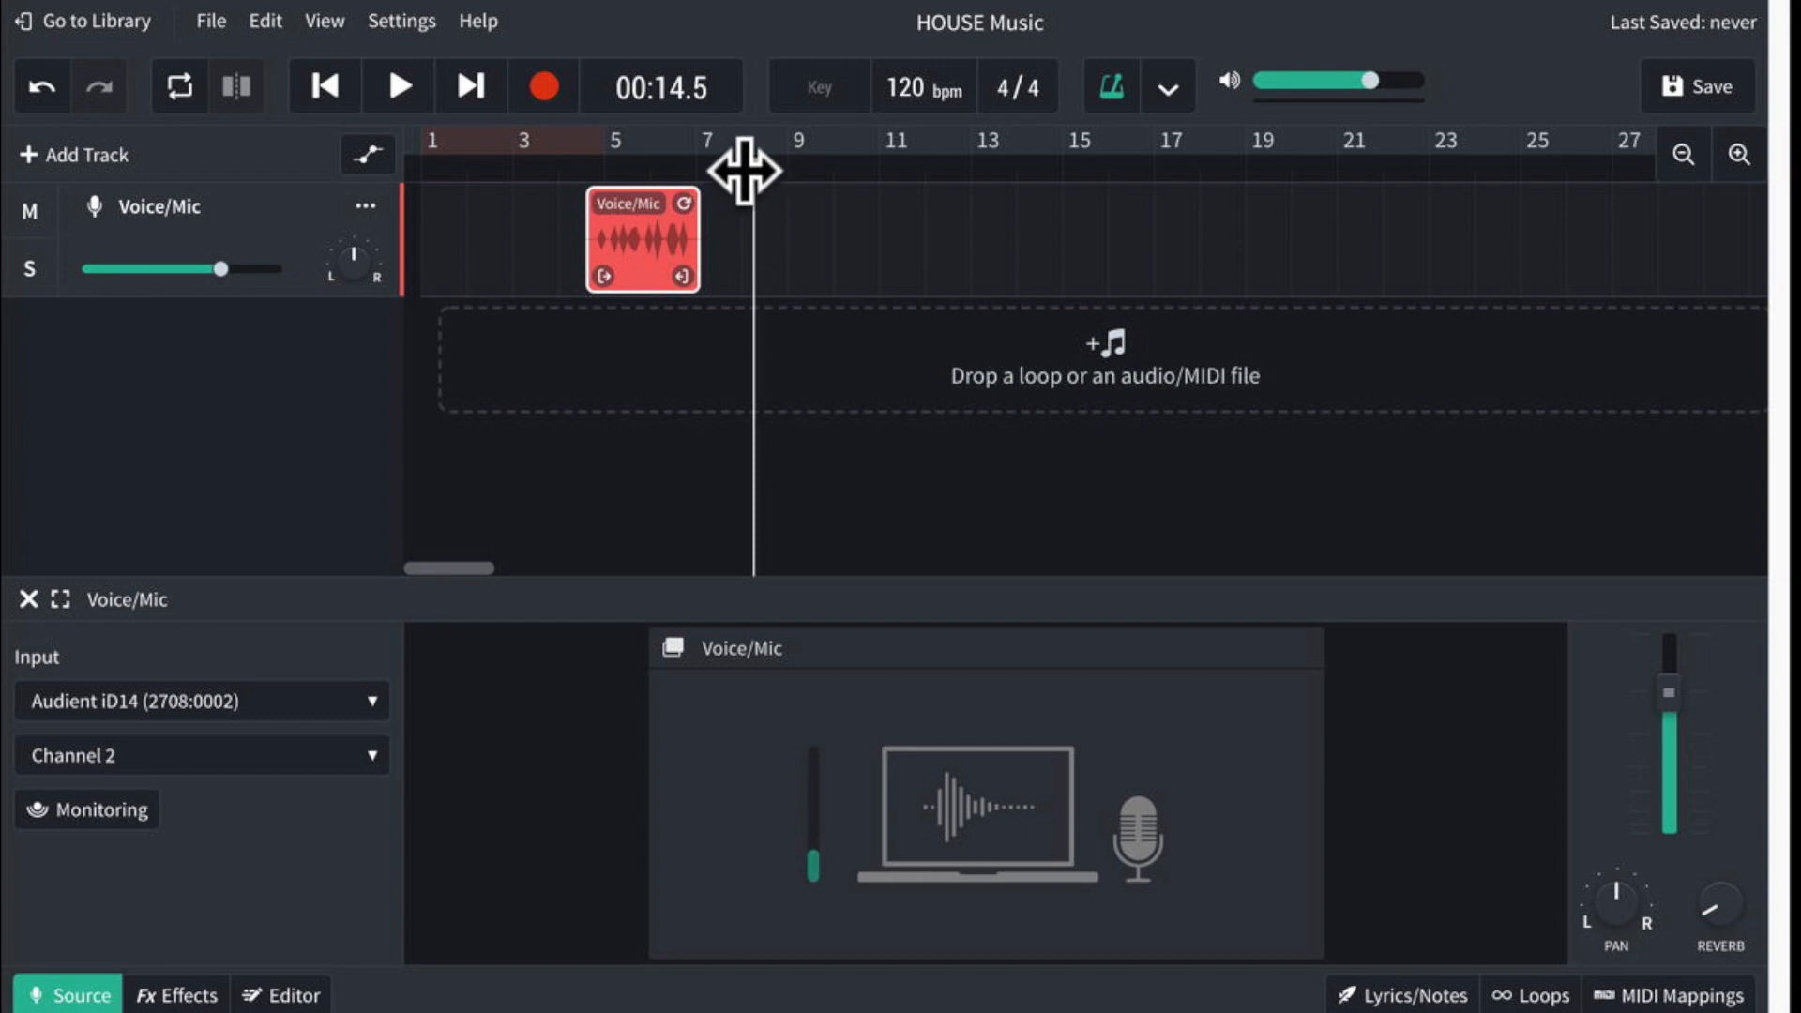
{"action": "left_click_drag", "start_coordinate": [610, 167], "coordinate": [596, 167]}
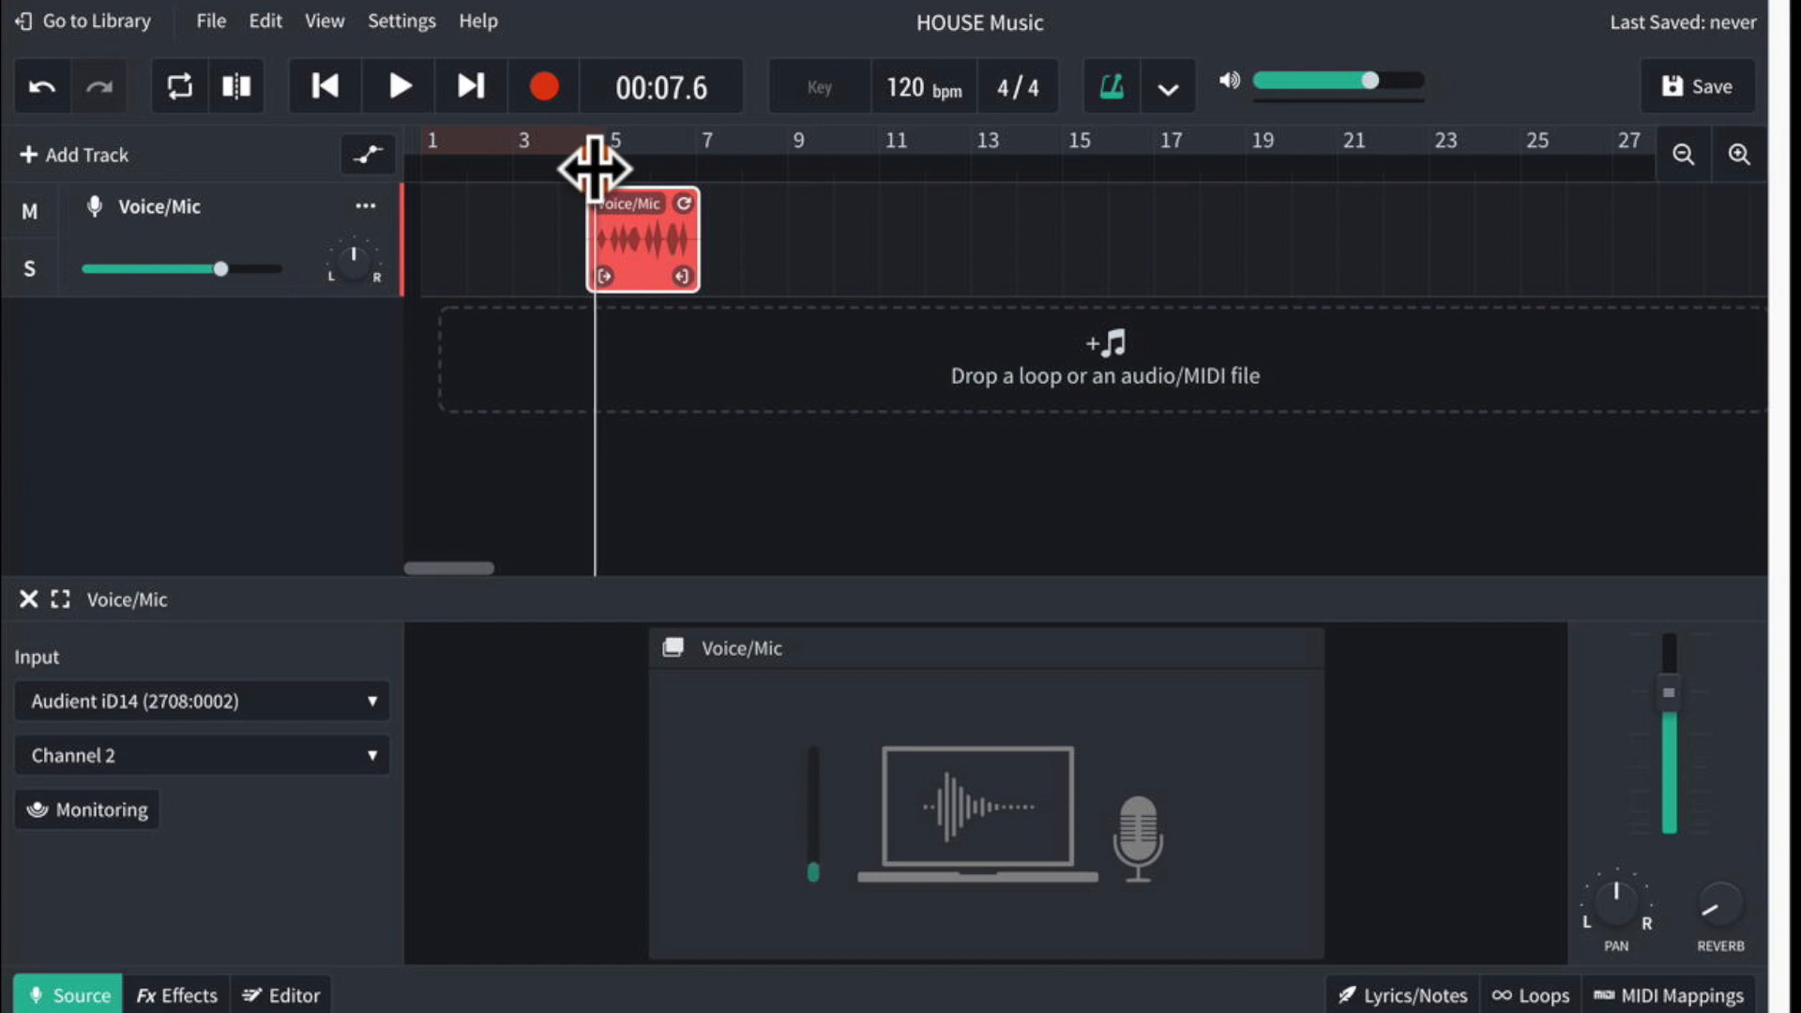
{"action": "left_click", "coordinate": [1737, 158]}
{"action": "left_click", "coordinate": [1737, 157]}
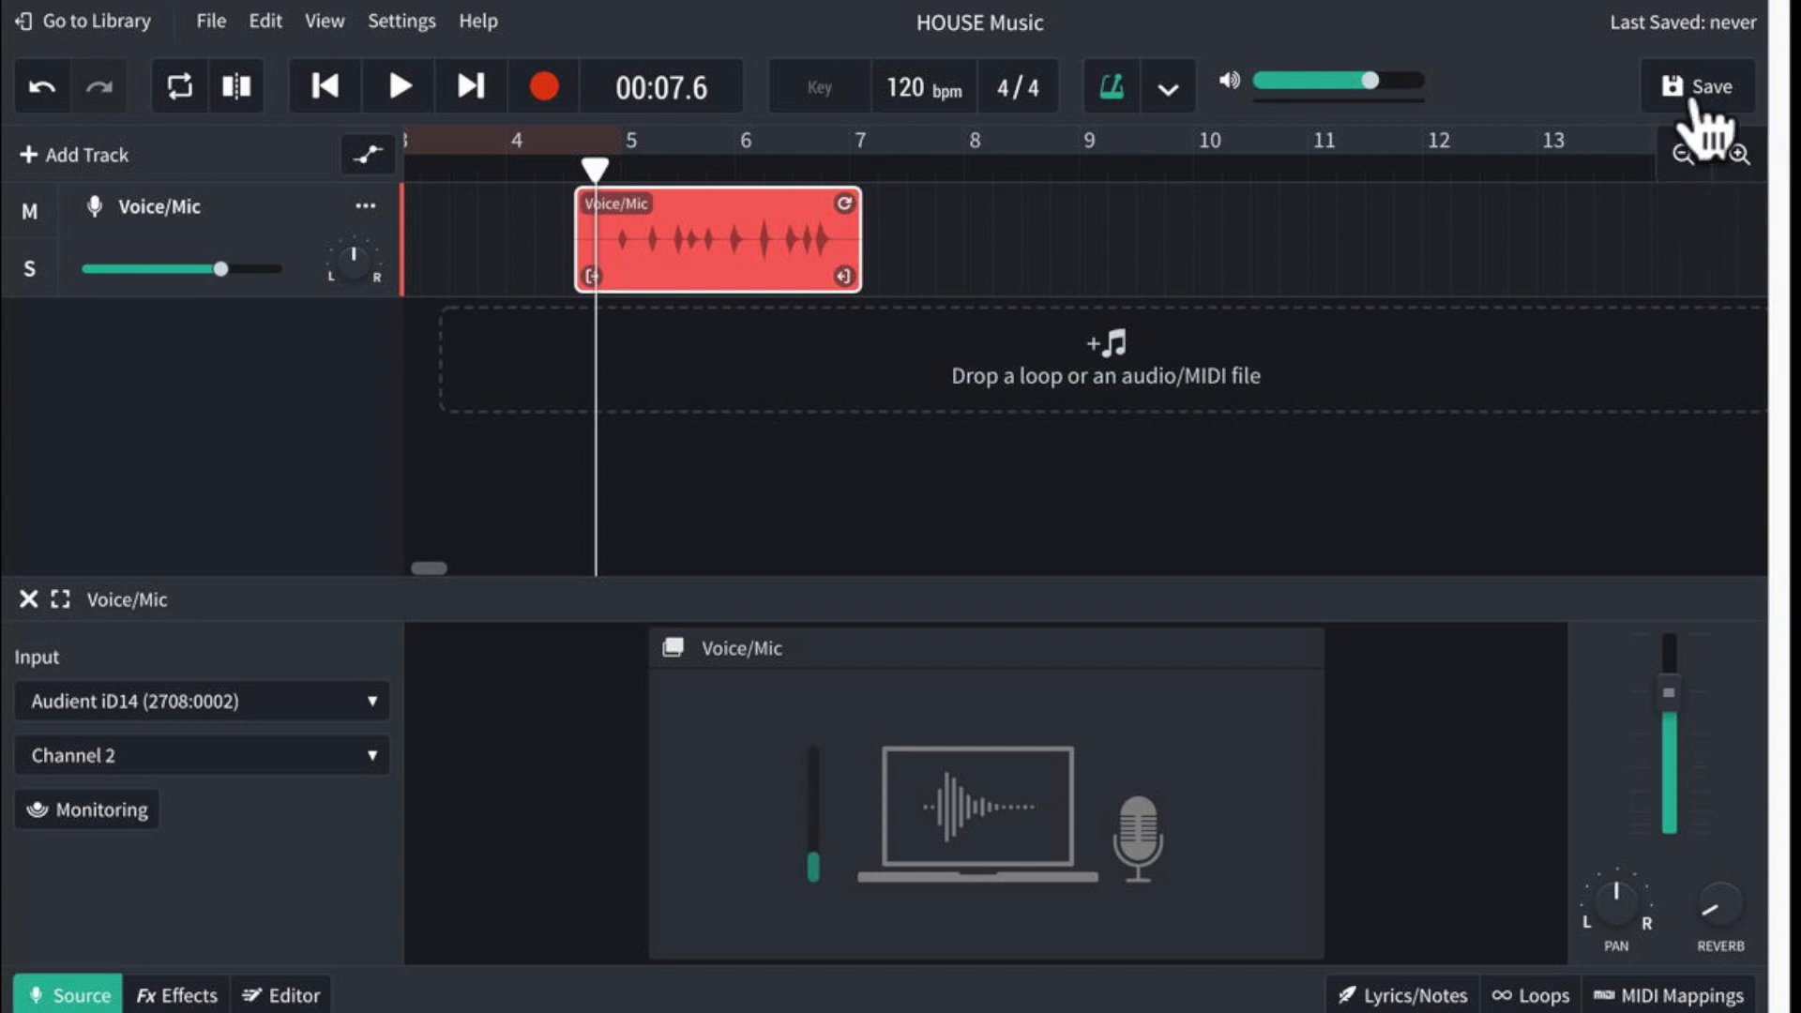
{"action": "left_click", "coordinate": [1737, 156]}
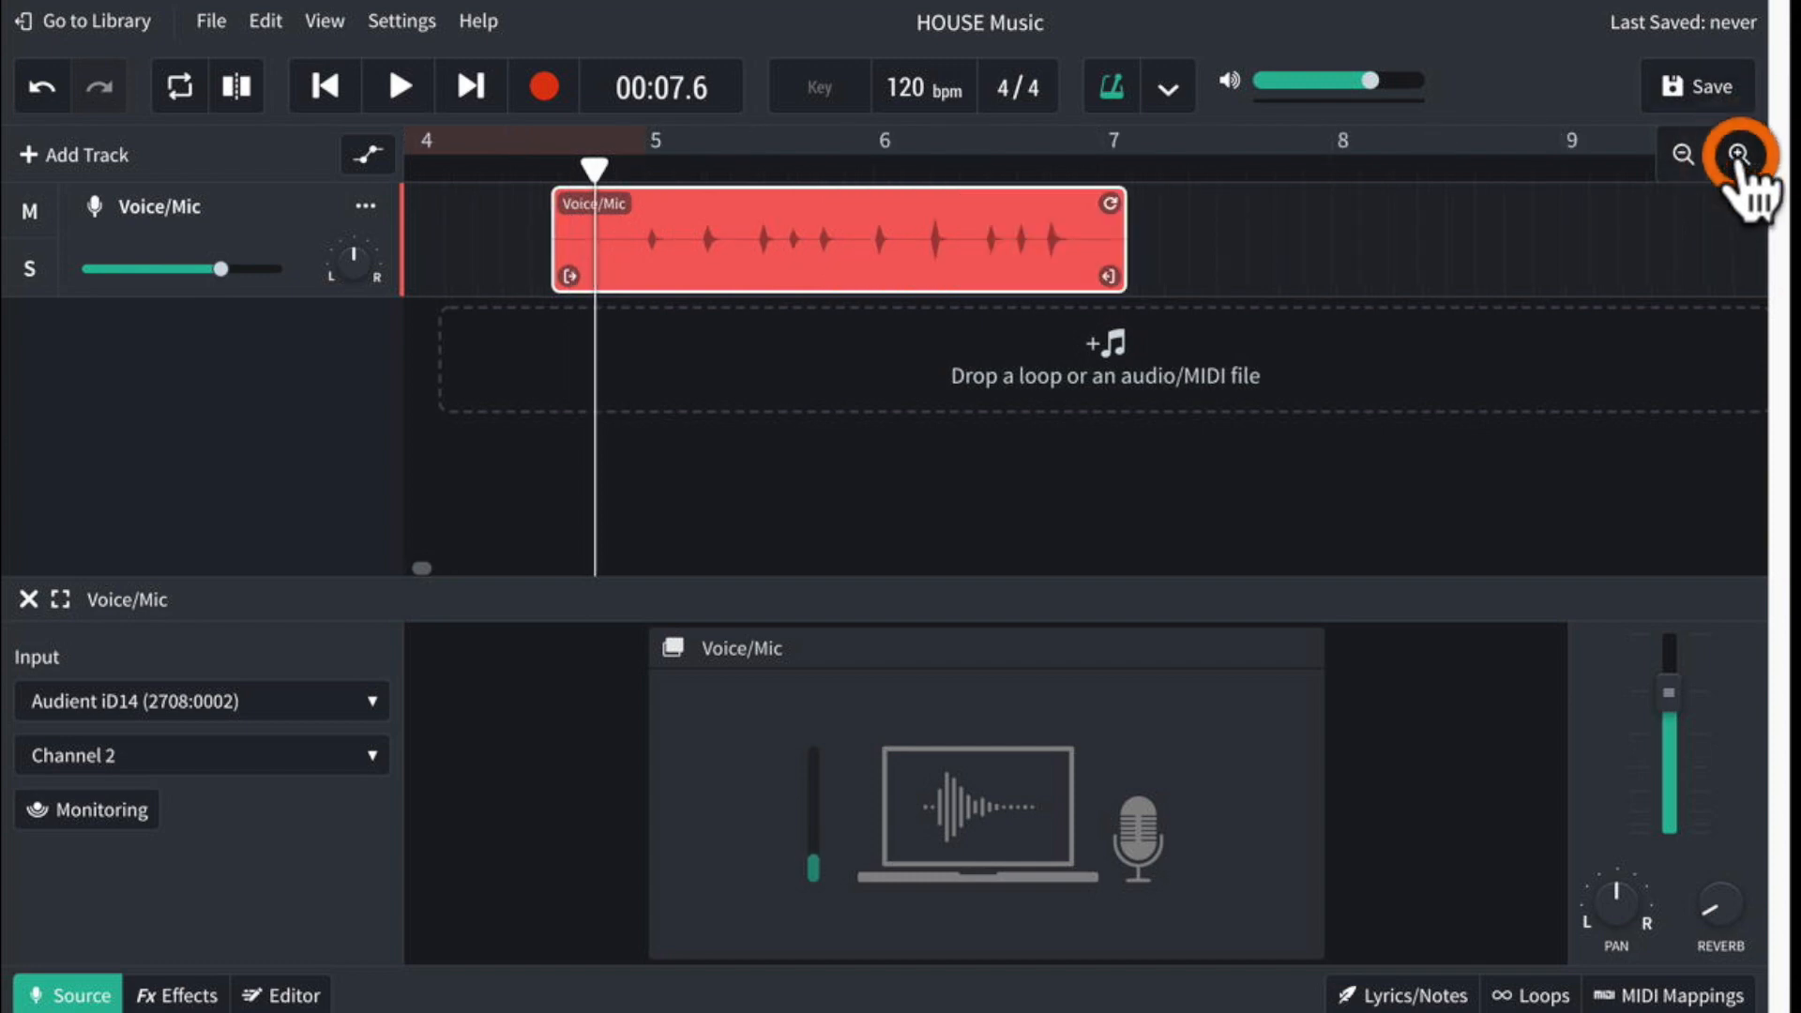
{"action": "left_click", "coordinate": [1738, 156]}
{"action": "left_click", "coordinate": [1737, 156]}
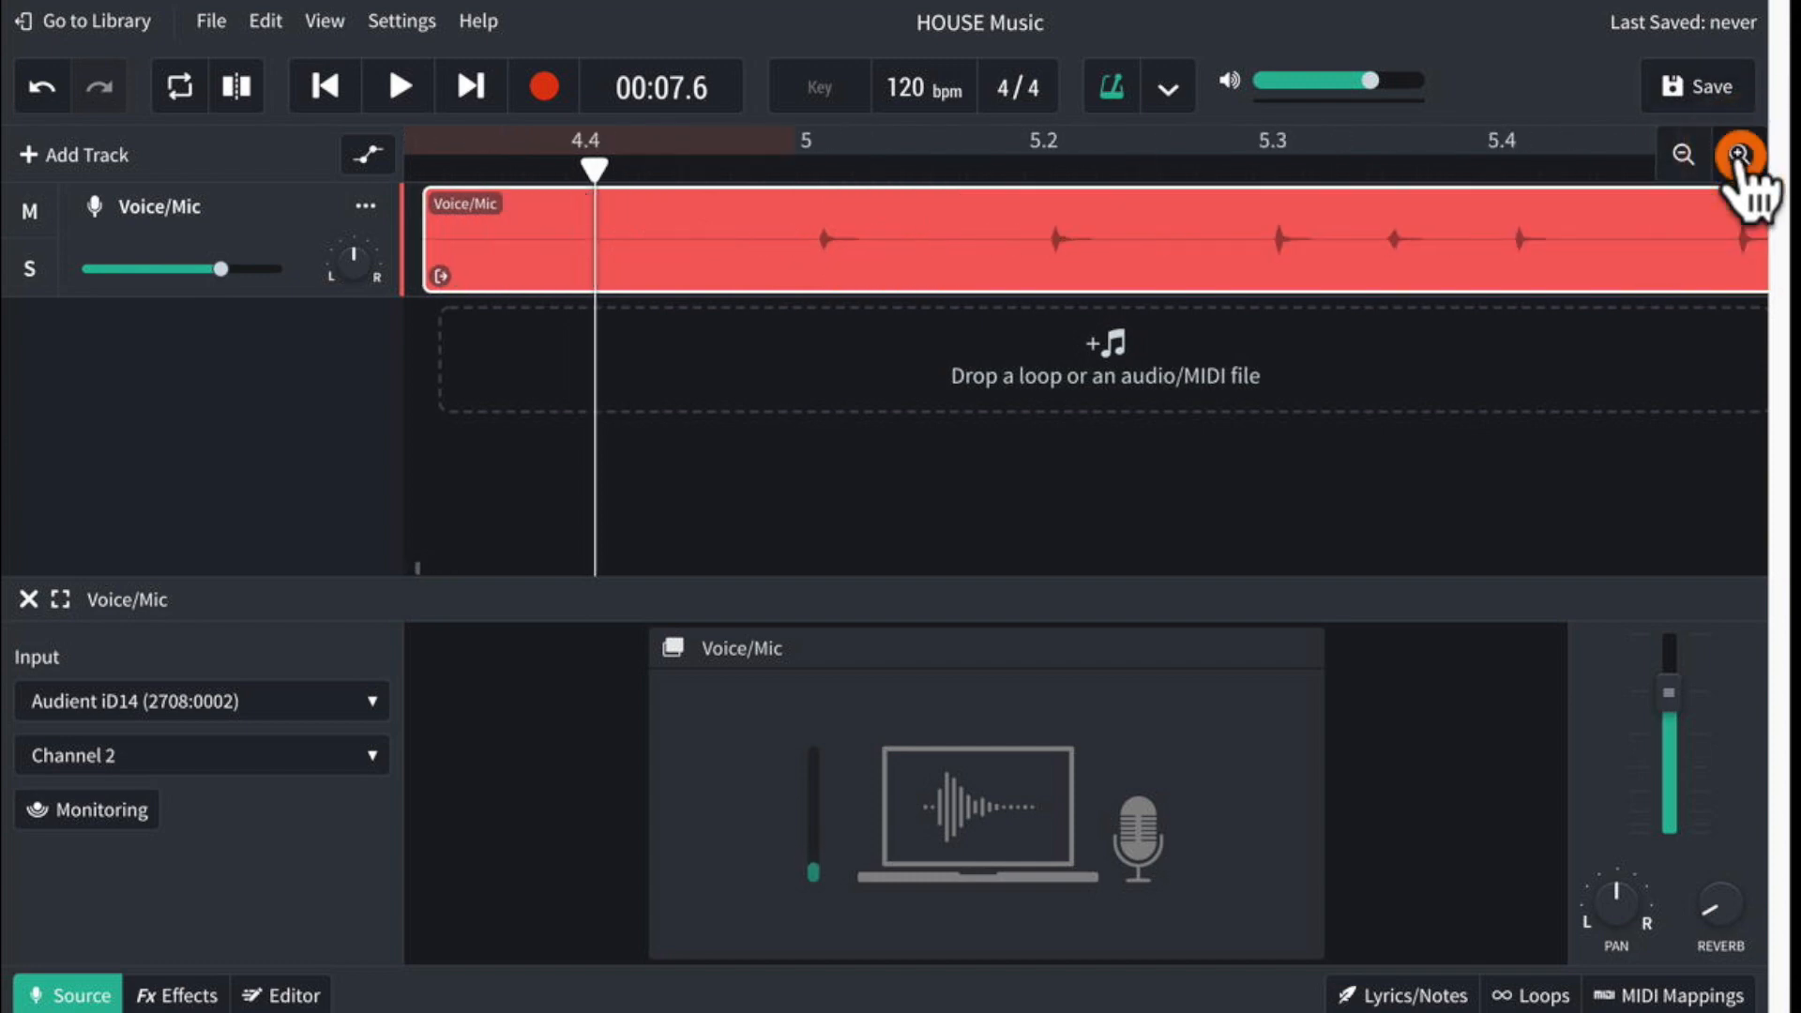
{"action": "left_click", "coordinate": [1738, 155]}
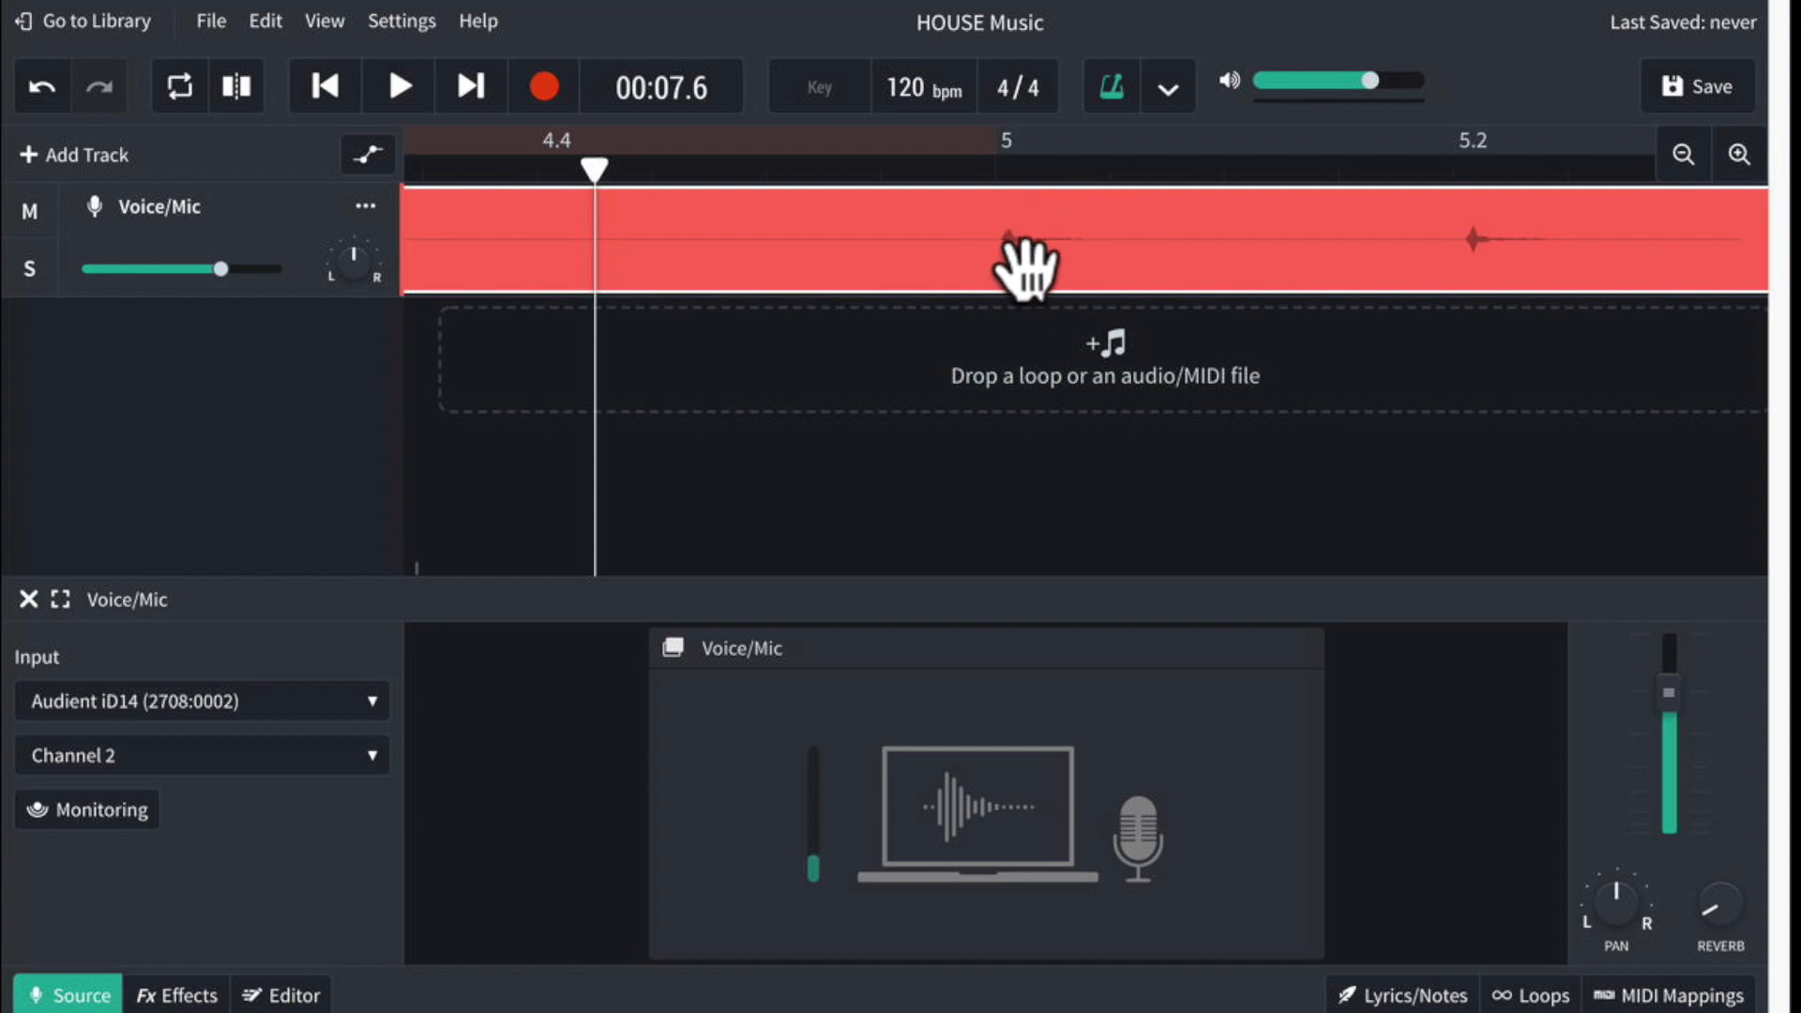
{"action": "left_click", "coordinate": [1738, 155]}
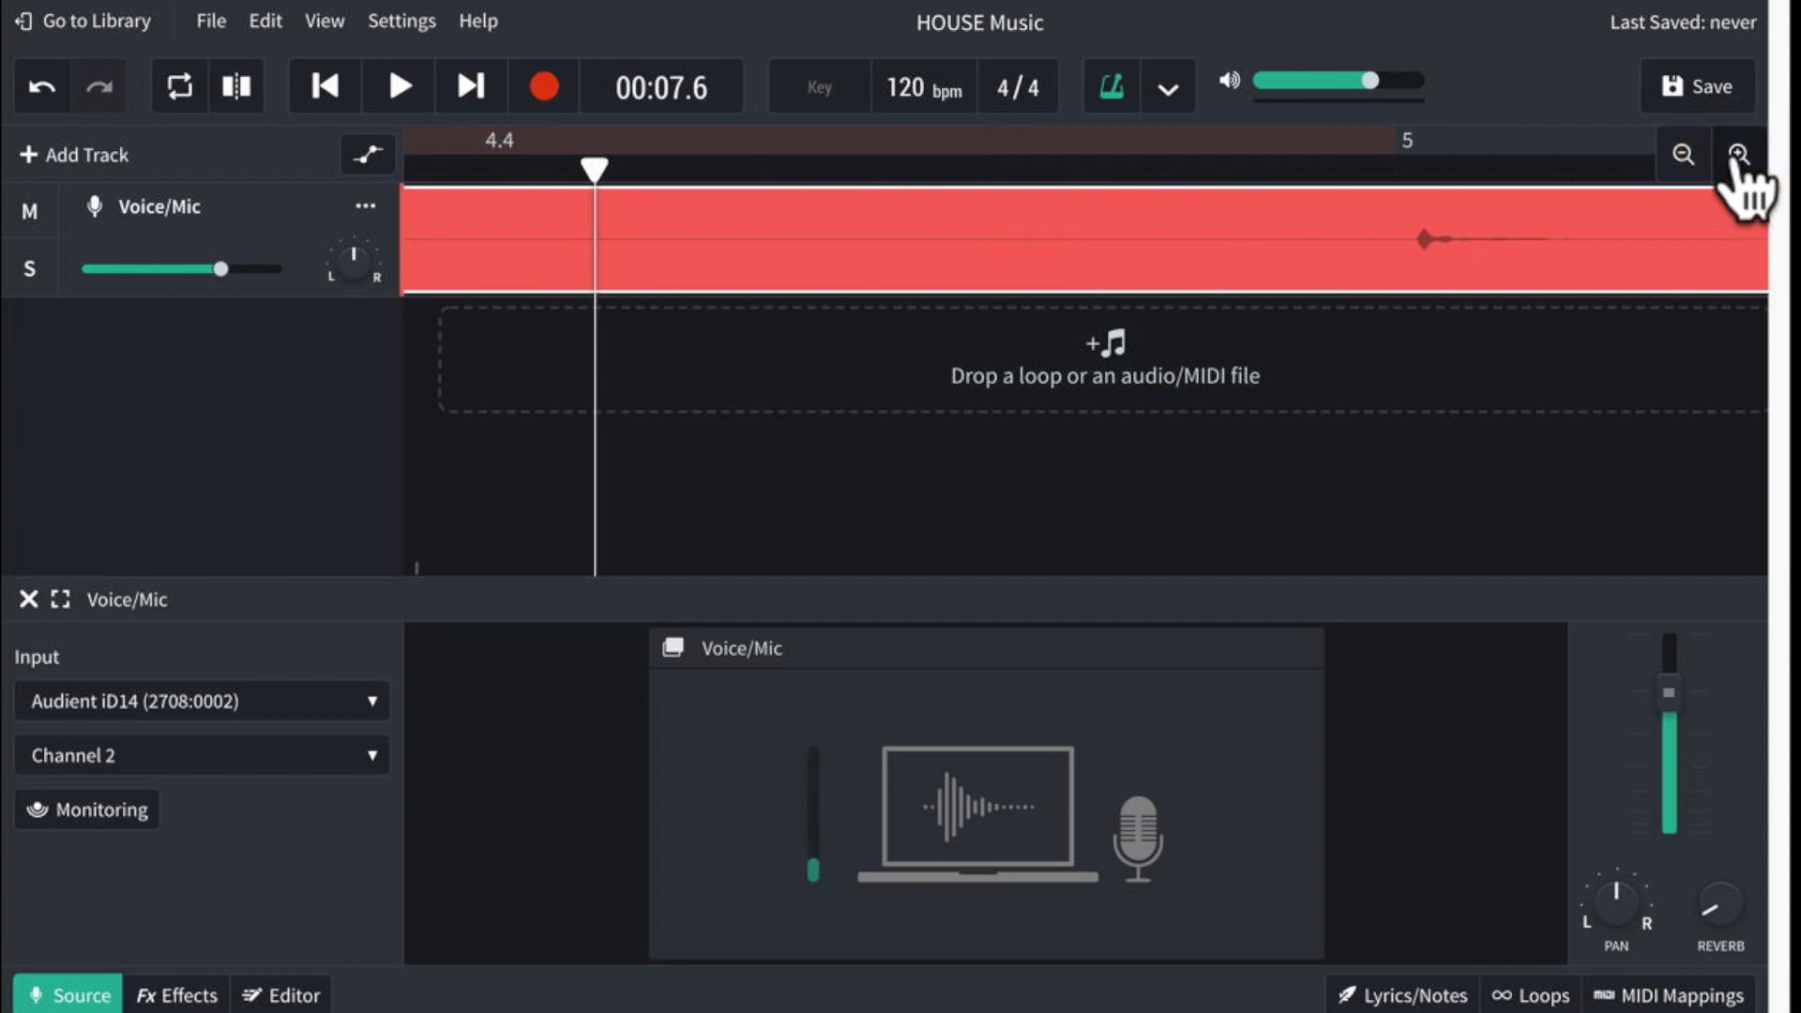
{"action": "left_click", "coordinate": [1739, 155]}
{"action": "left_click", "coordinate": [1680, 154]}
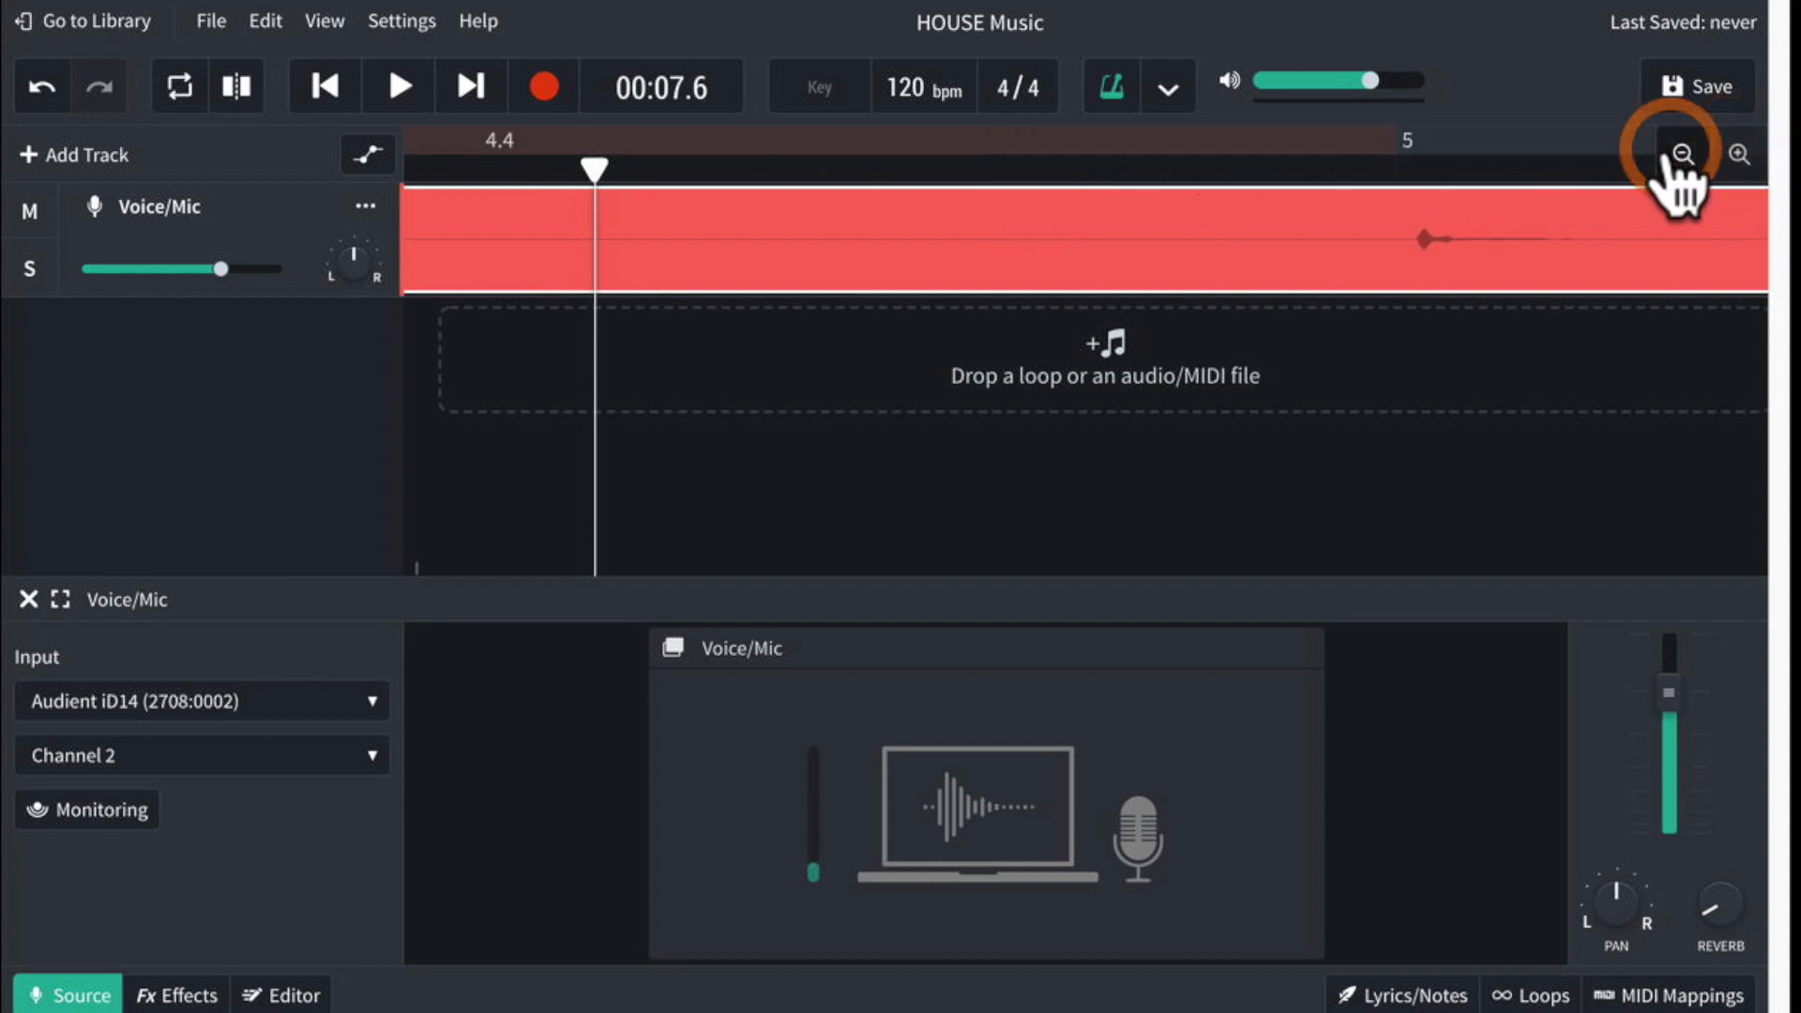
{"action": "left_click_drag", "start_coordinate": [1406, 150], "coordinate": [1390, 169]}
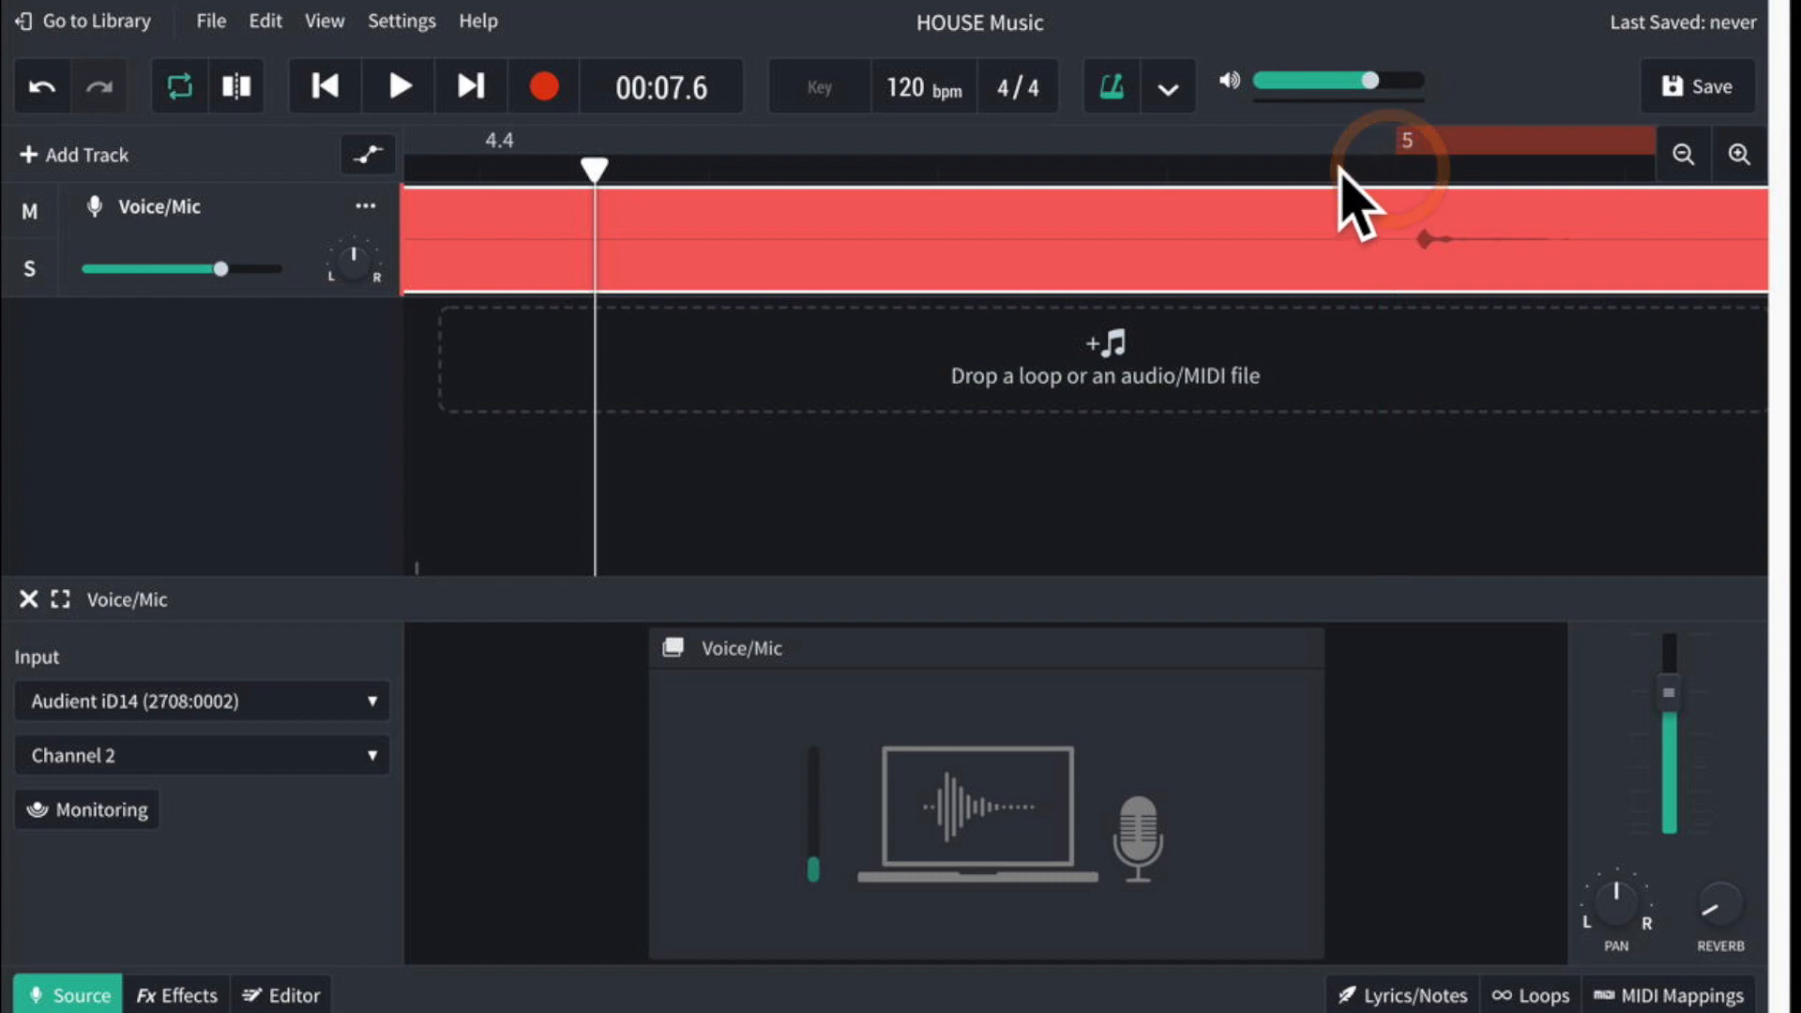
{"action": "left_click", "coordinate": [1415, 144]}
{"action": "left_click", "coordinate": [1394, 171]}
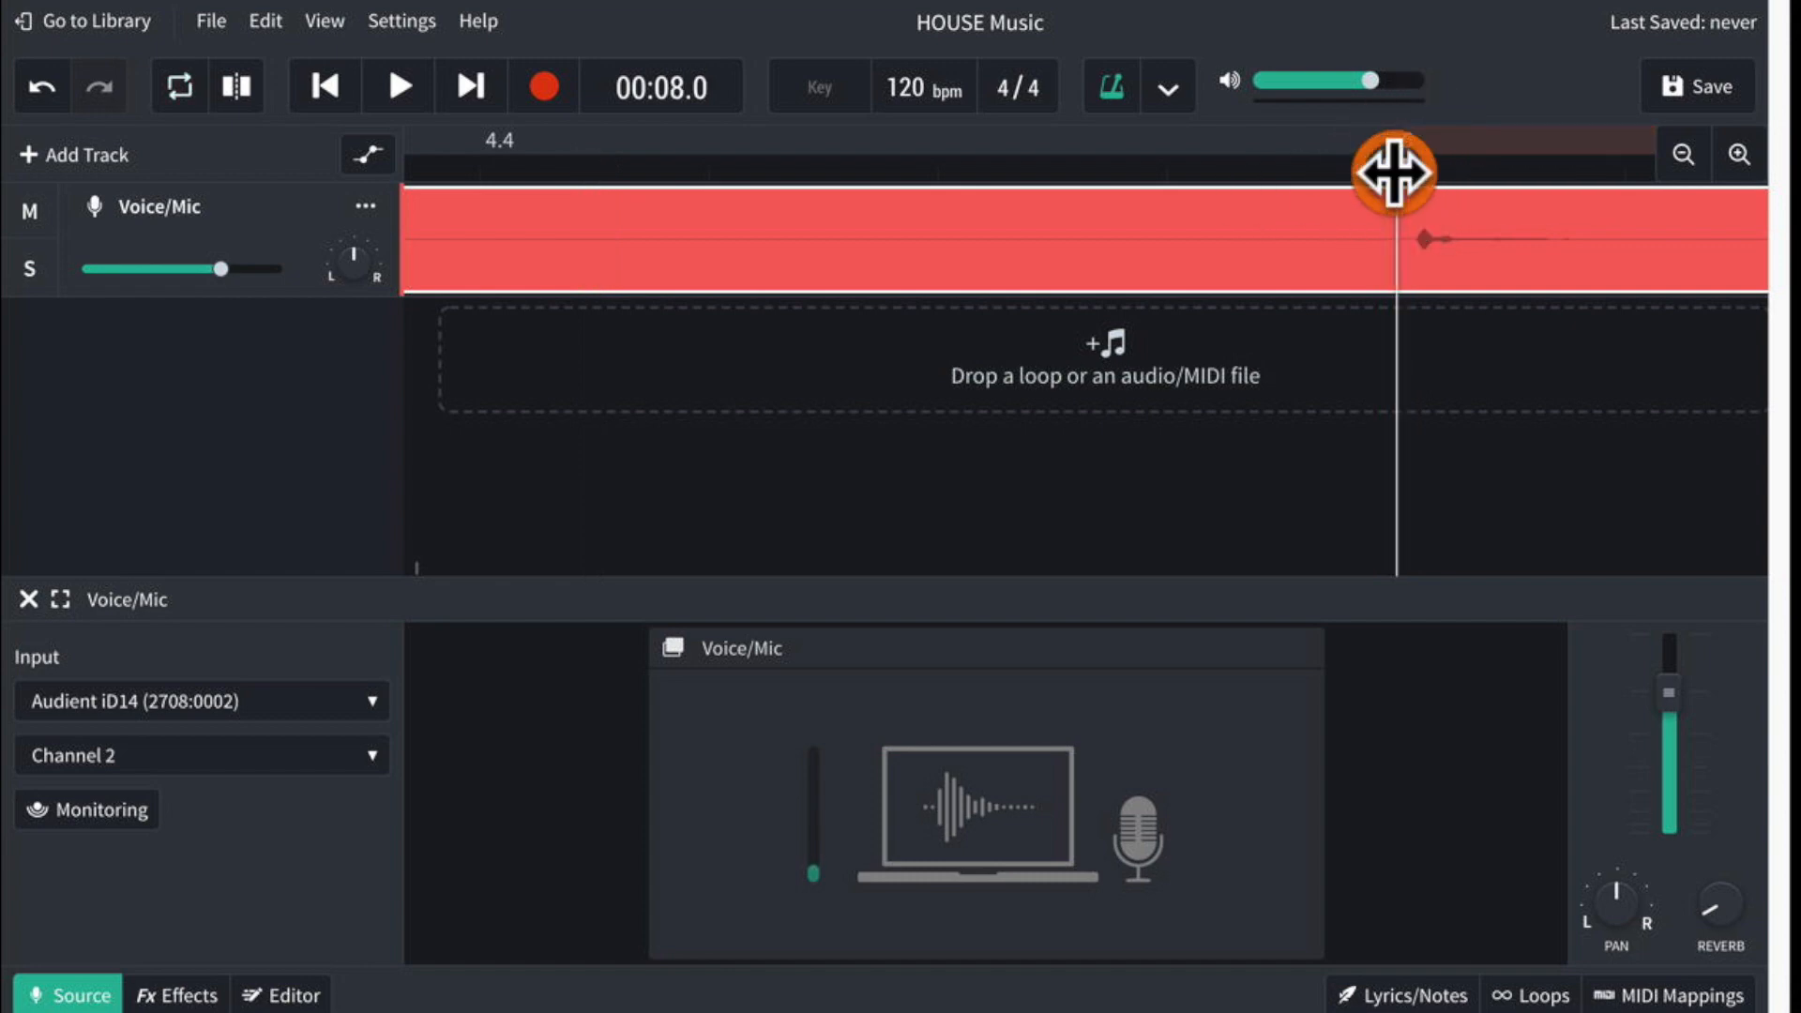
Step: Shift the Voice/Mic clip so its first hit lands on the start of bar 5, and play back the clip
{"action": "left_click", "coordinate": [1738, 156]}
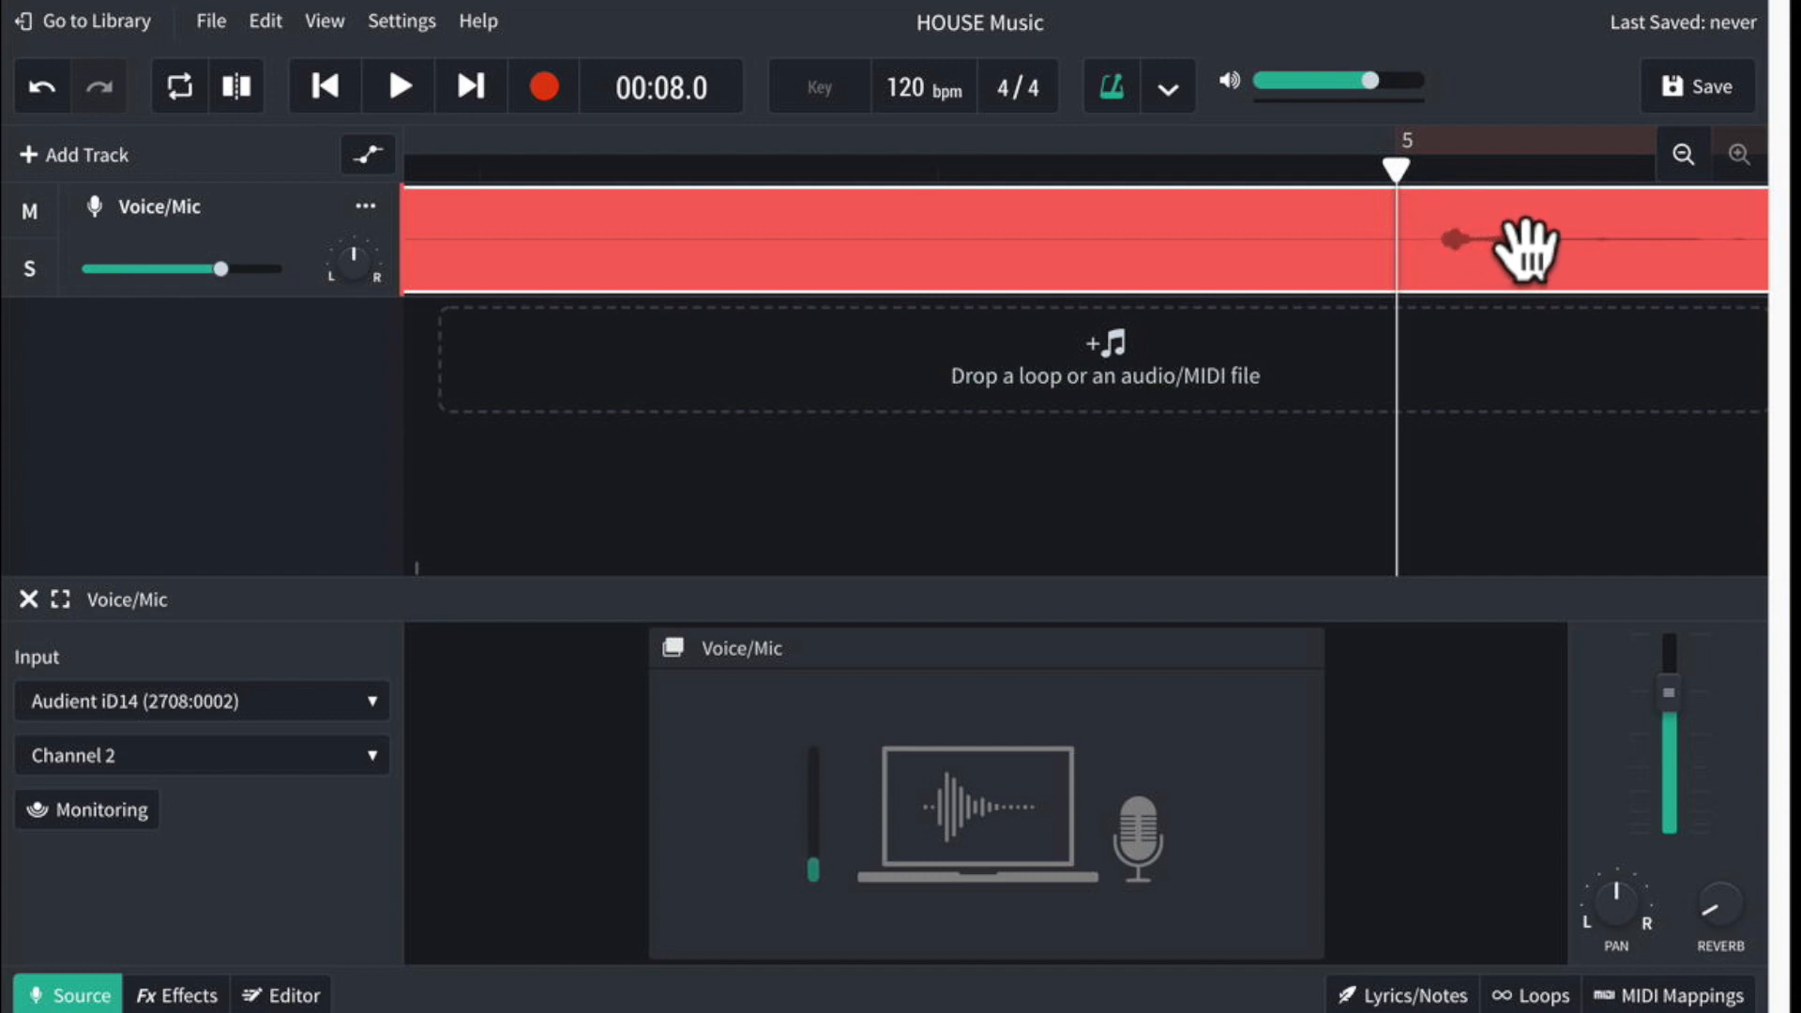
{"action": "left_click_drag", "start_coordinate": [1525, 254], "coordinate": [1404, 254]}
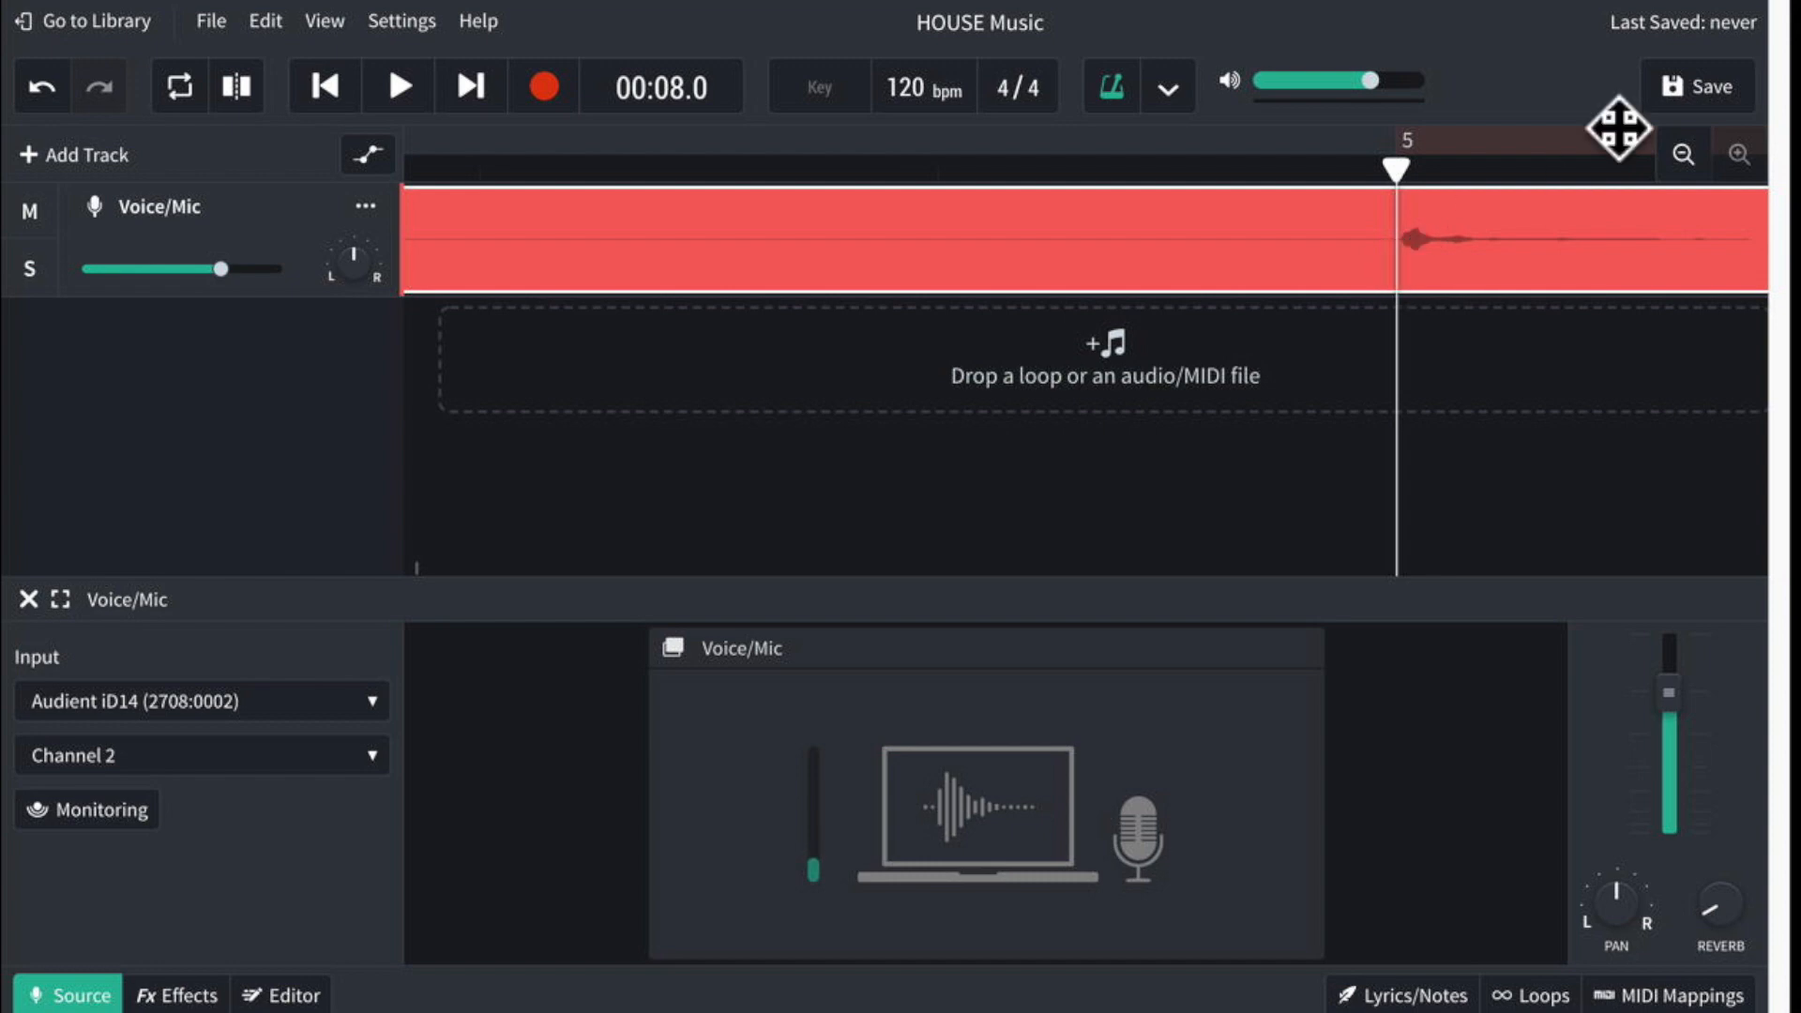
{"action": "left_click", "coordinate": [1682, 155]}
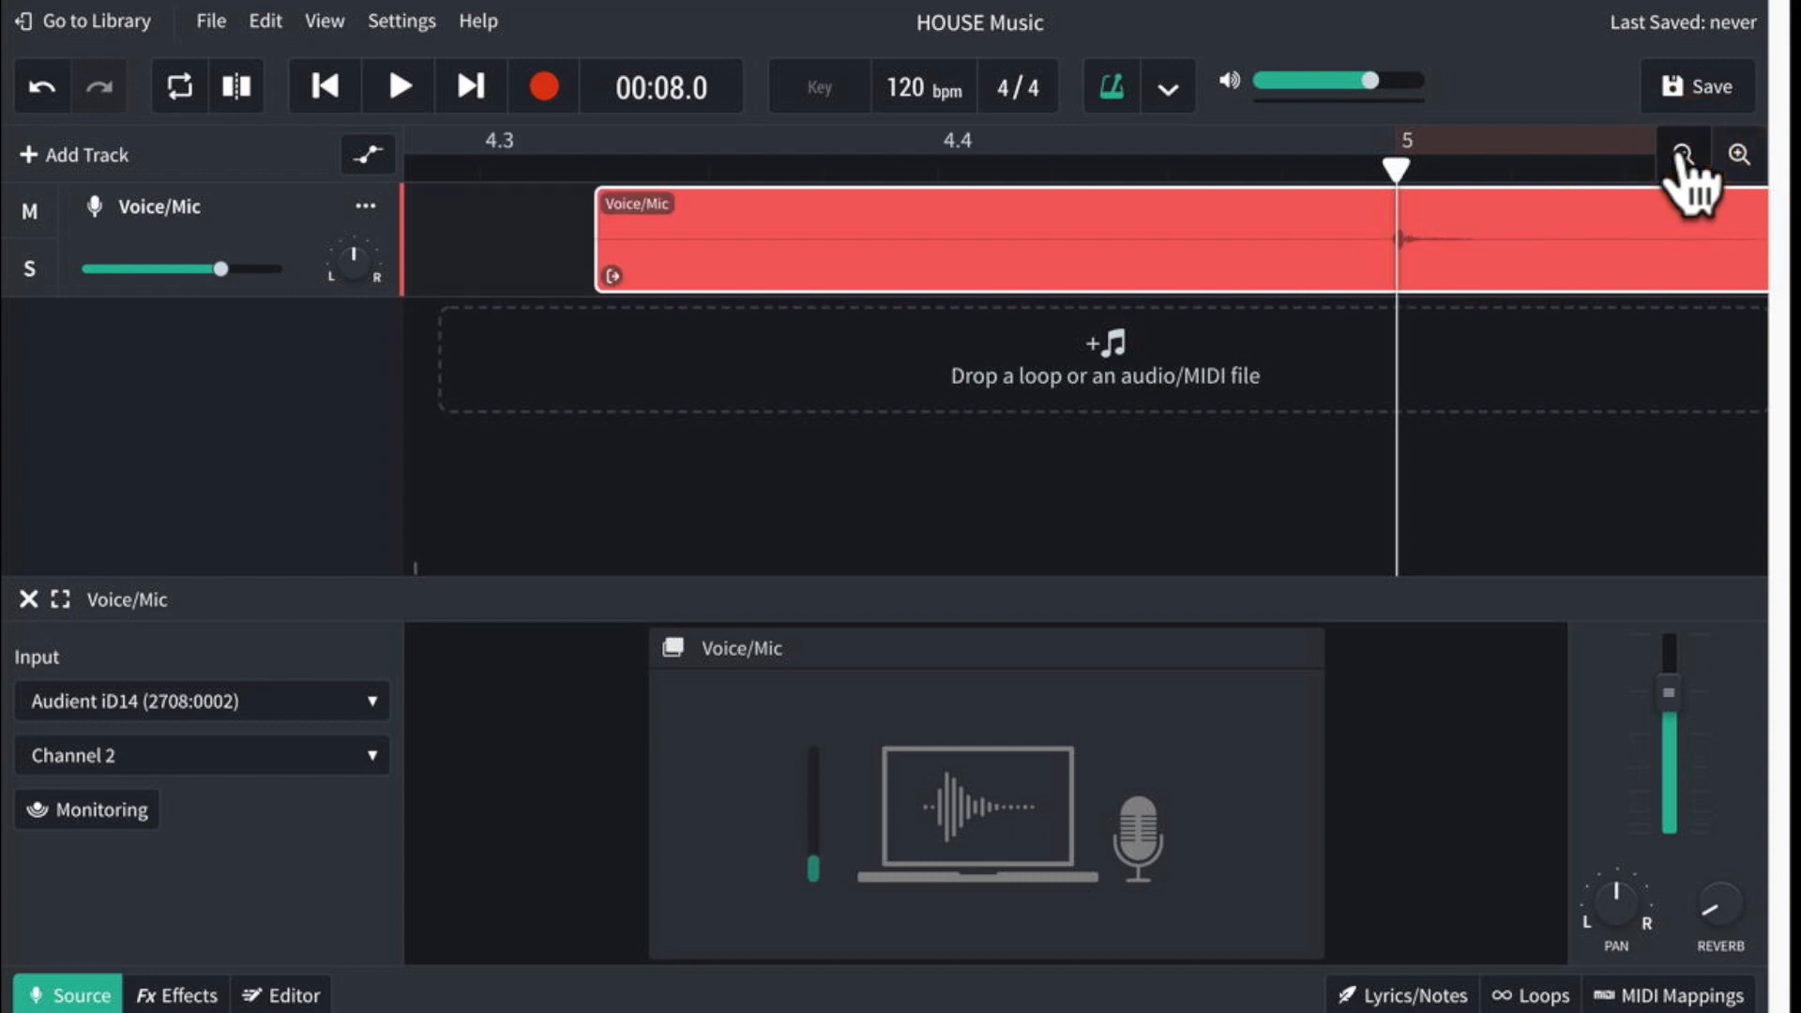
{"action": "left_click", "coordinate": [1682, 155]}
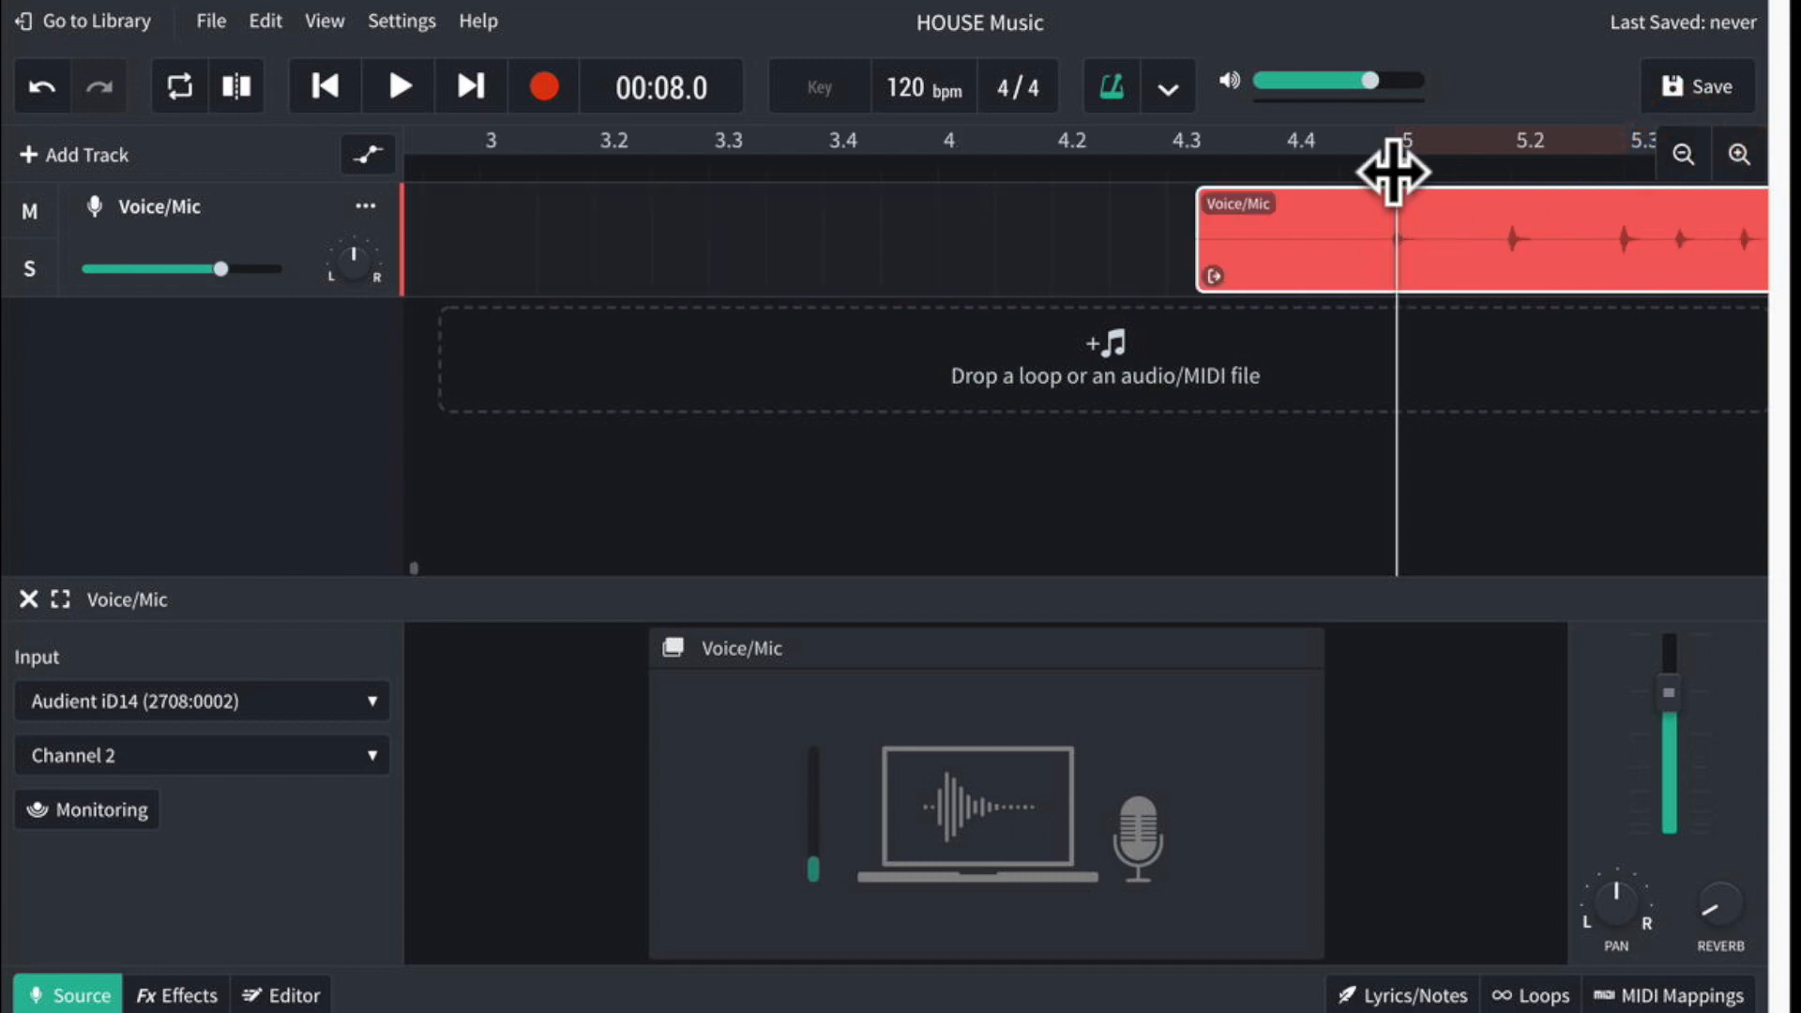
{"action": "left_click_drag", "start_coordinate": [1394, 169], "coordinate": [1359, 169]}
{"action": "key", "text": "space"}
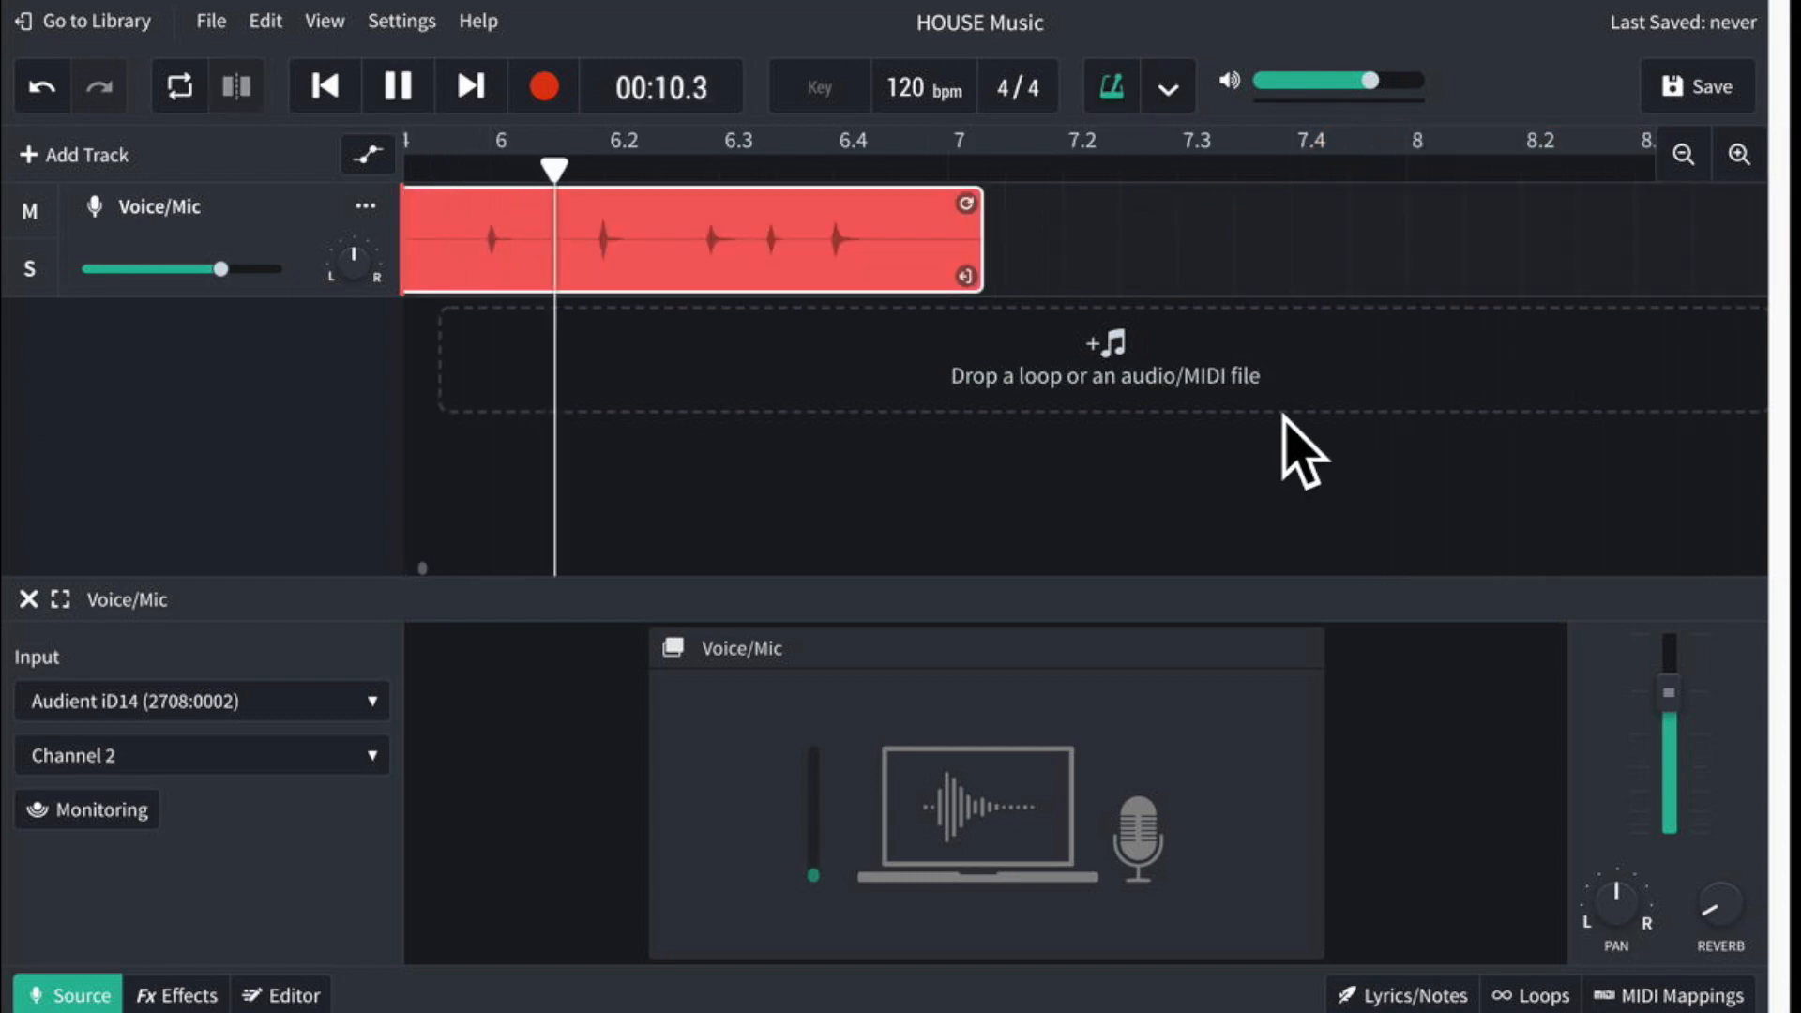
{"action": "key", "text": "space"}
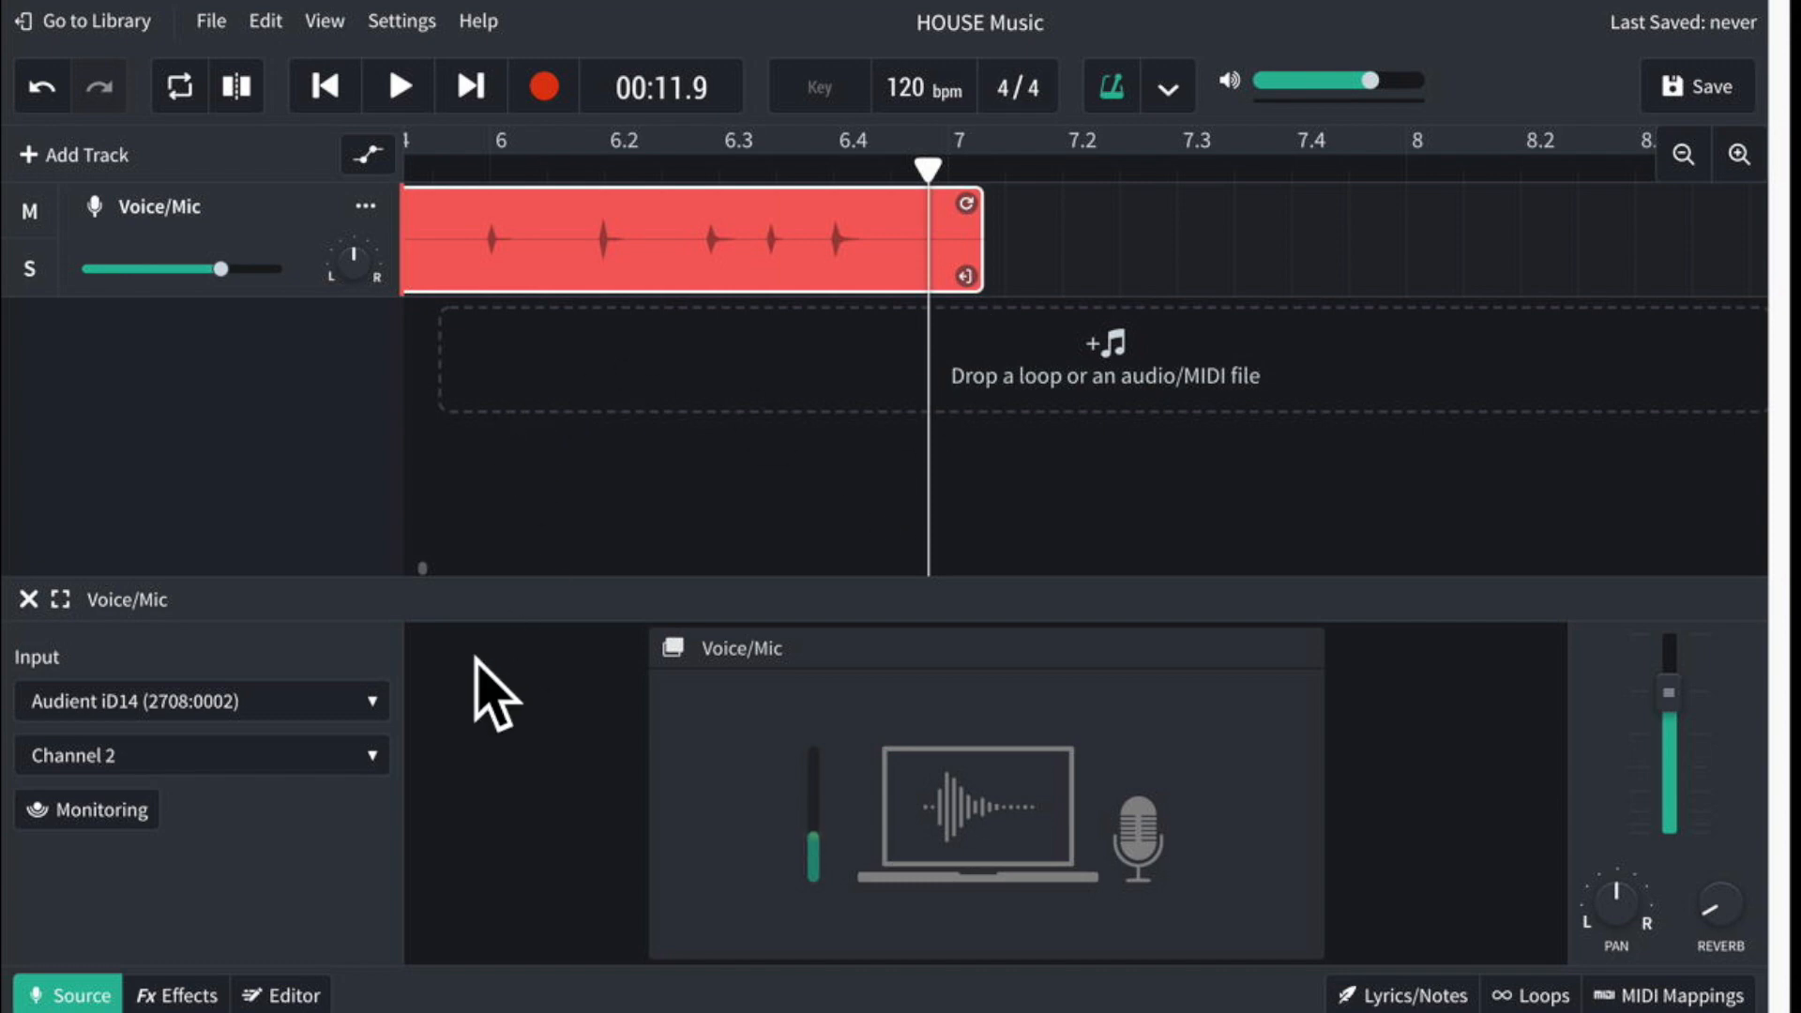
Step: Trim the Voice/Mic clip's start to bar 5 and its end to bar 7 so it covers exactly two bars
{"action": "left_click", "coordinate": [422, 567]}
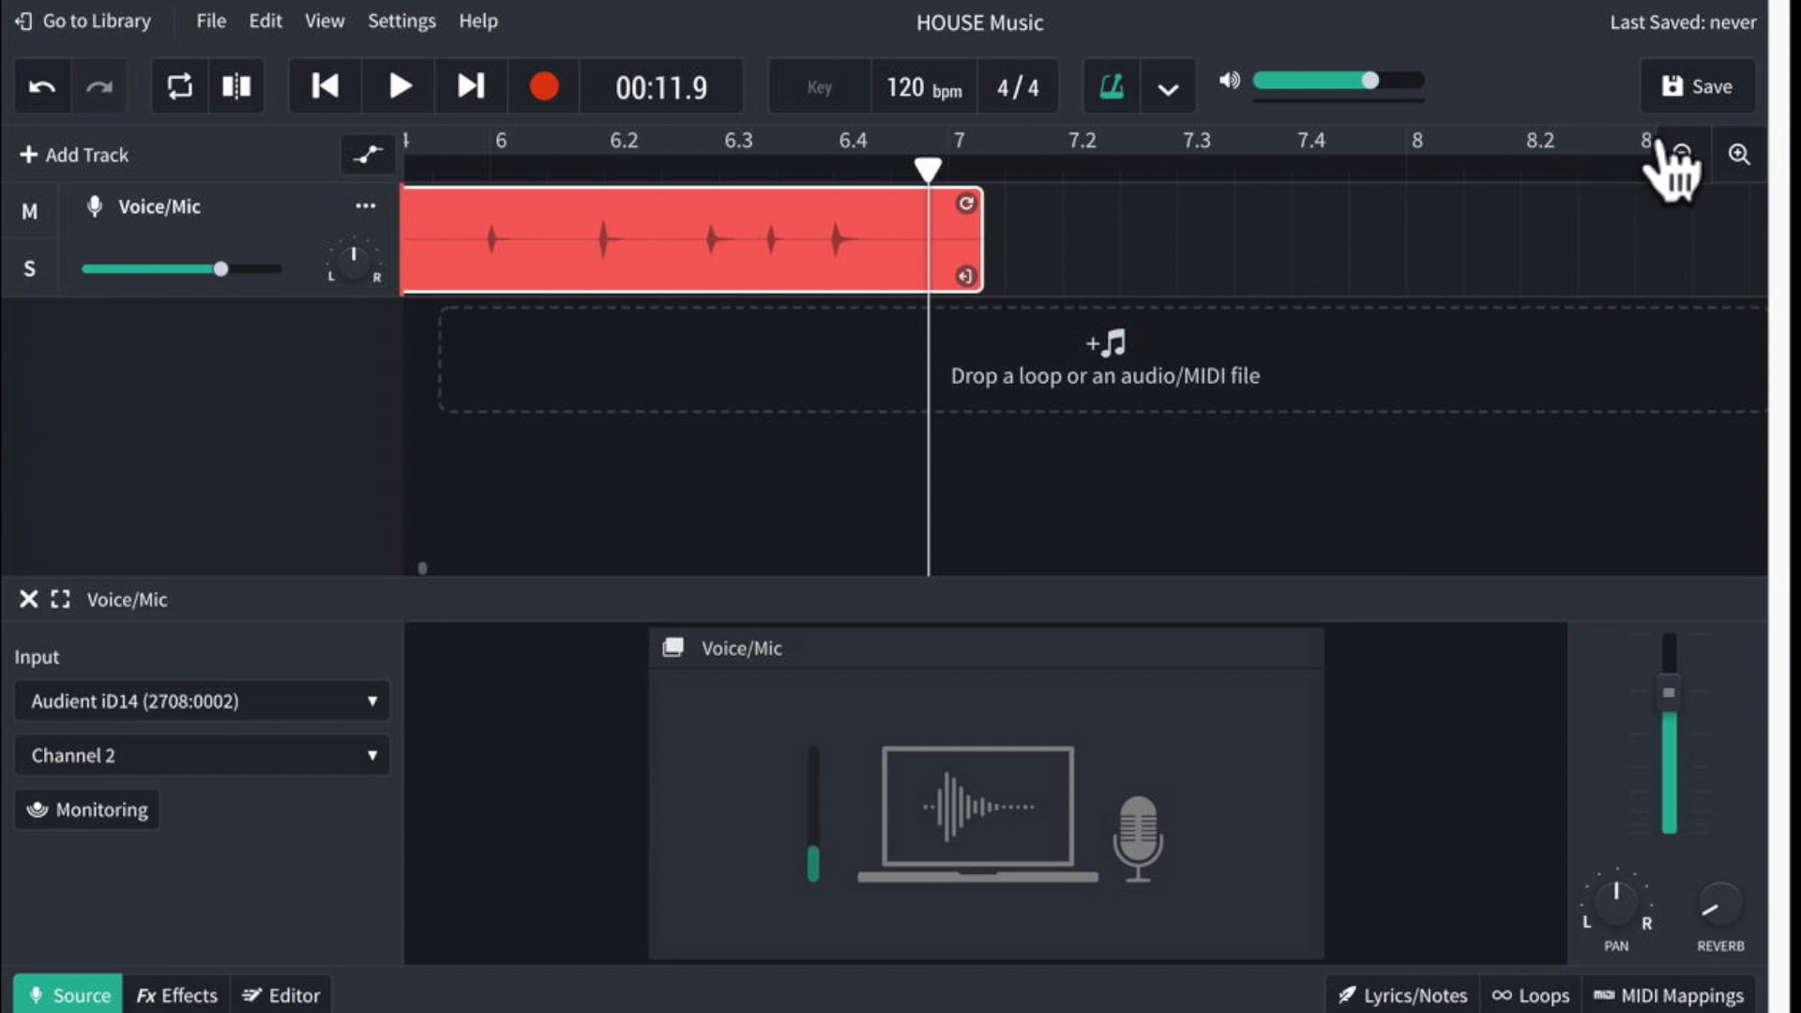
{"action": "left_click", "coordinate": [1684, 154]}
{"action": "left_click", "coordinate": [1684, 154]}
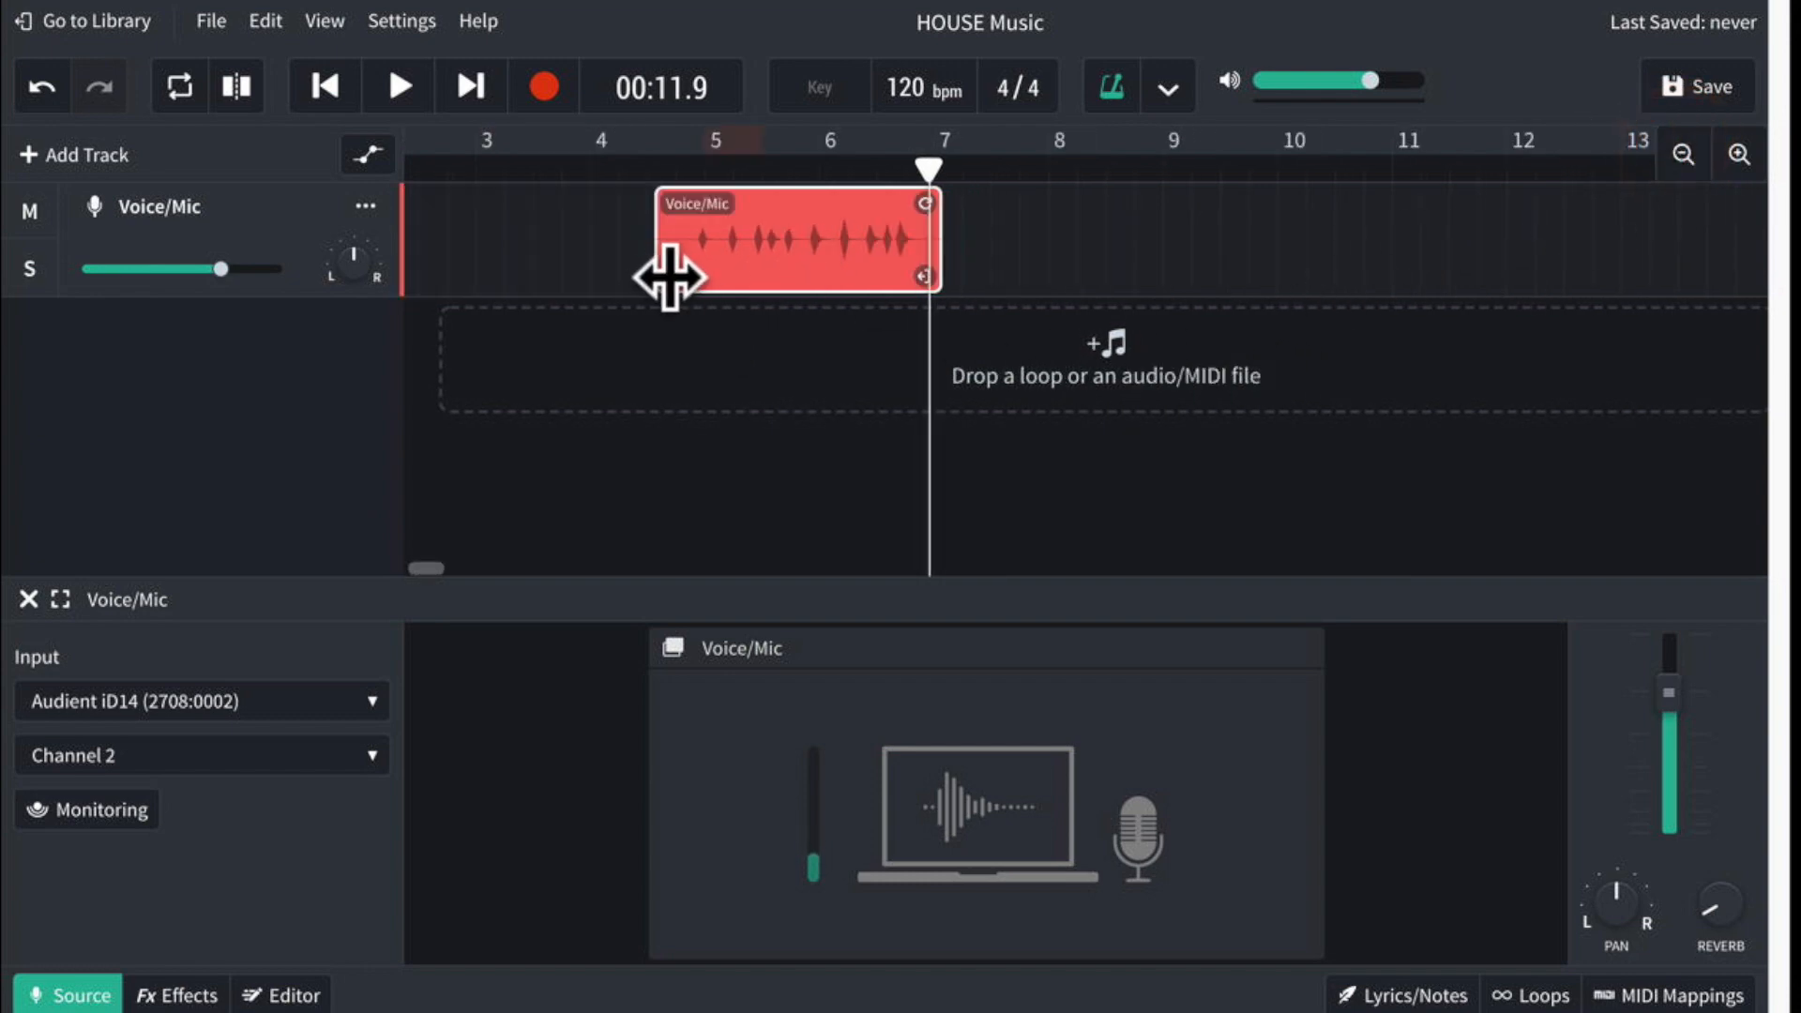
{"action": "left_click_drag", "start_coordinate": [669, 277], "coordinate": [713, 281]}
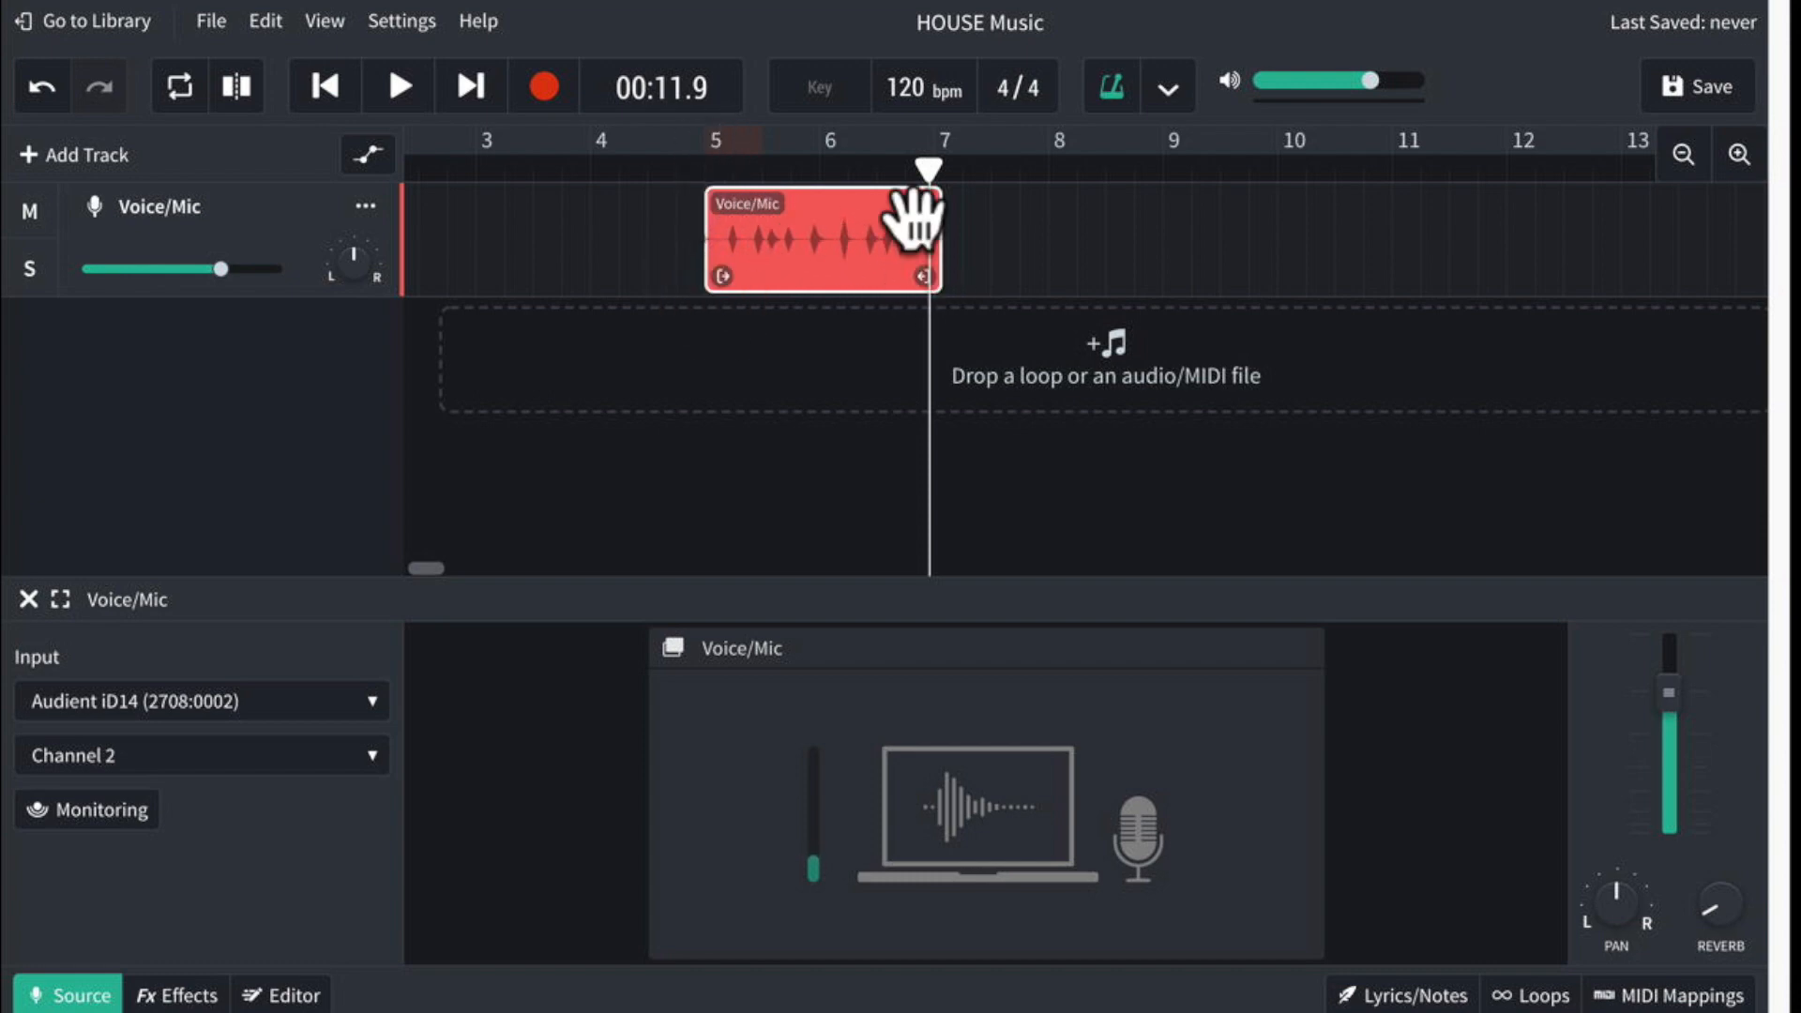
{"action": "left_click_drag", "start_coordinate": [929, 167], "coordinate": [1165, 173]}
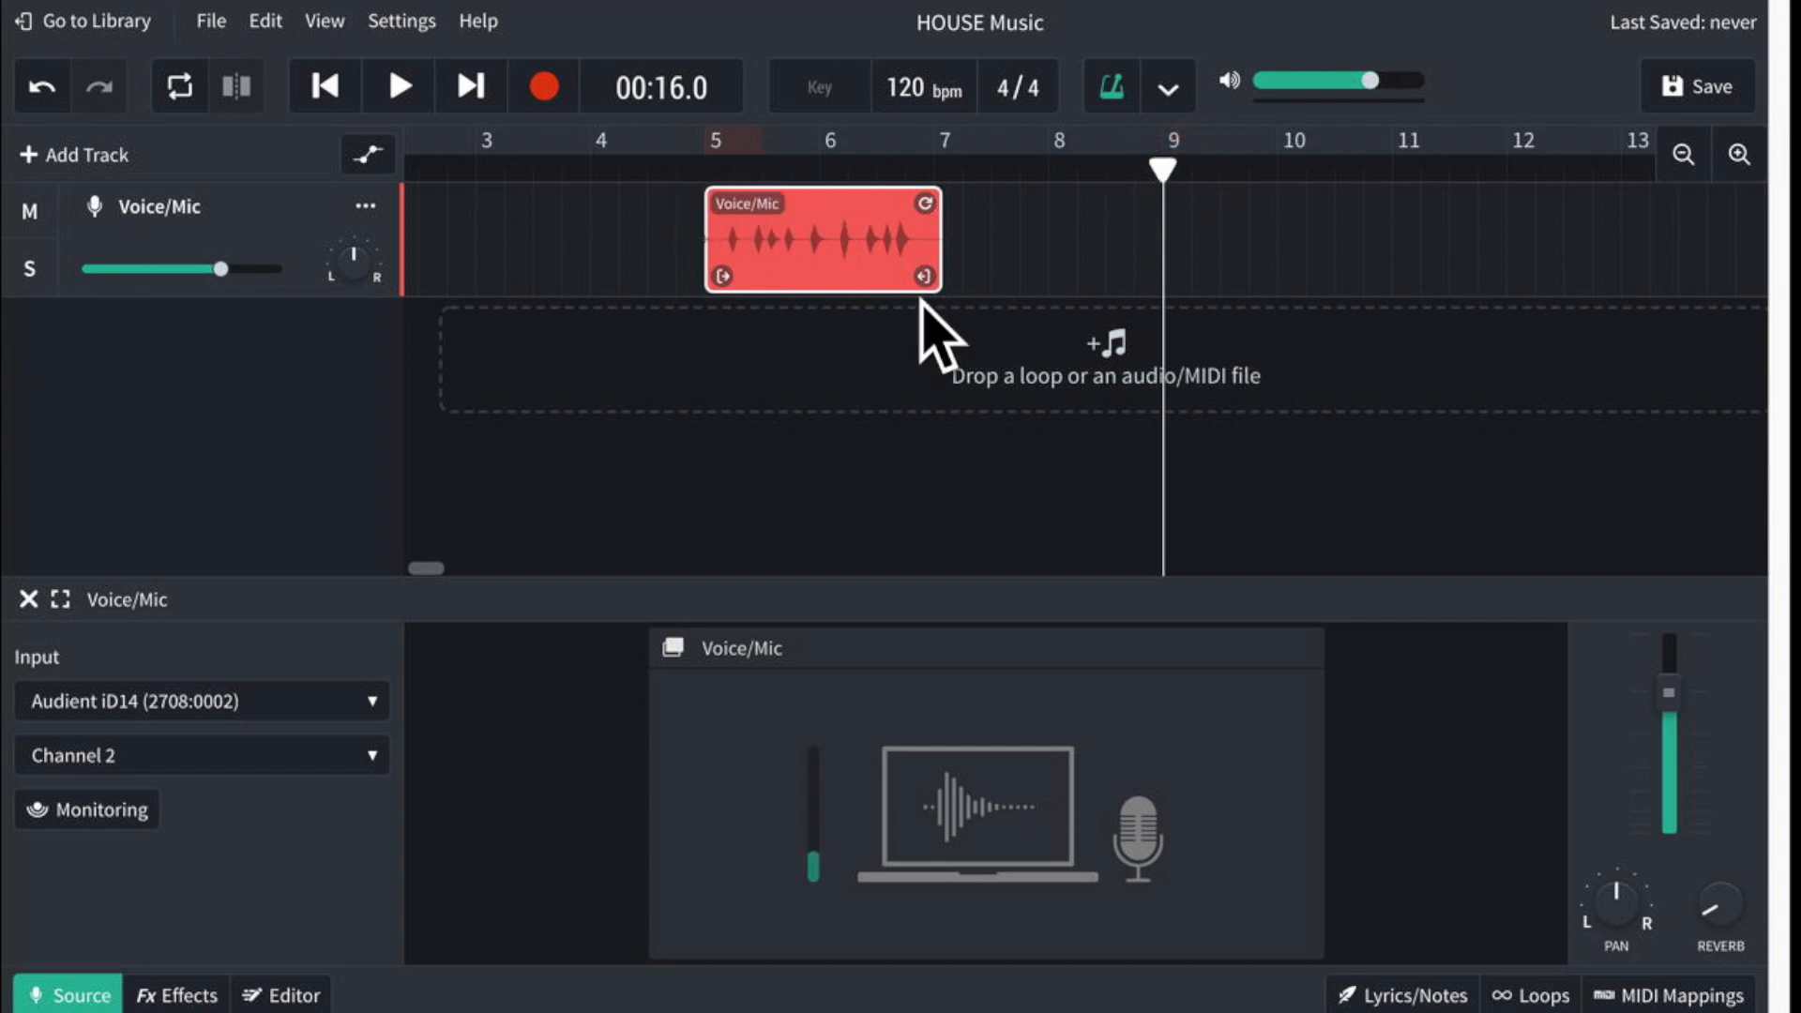
{"action": "left_click_drag", "start_coordinate": [920, 273], "coordinate": [912, 274]}
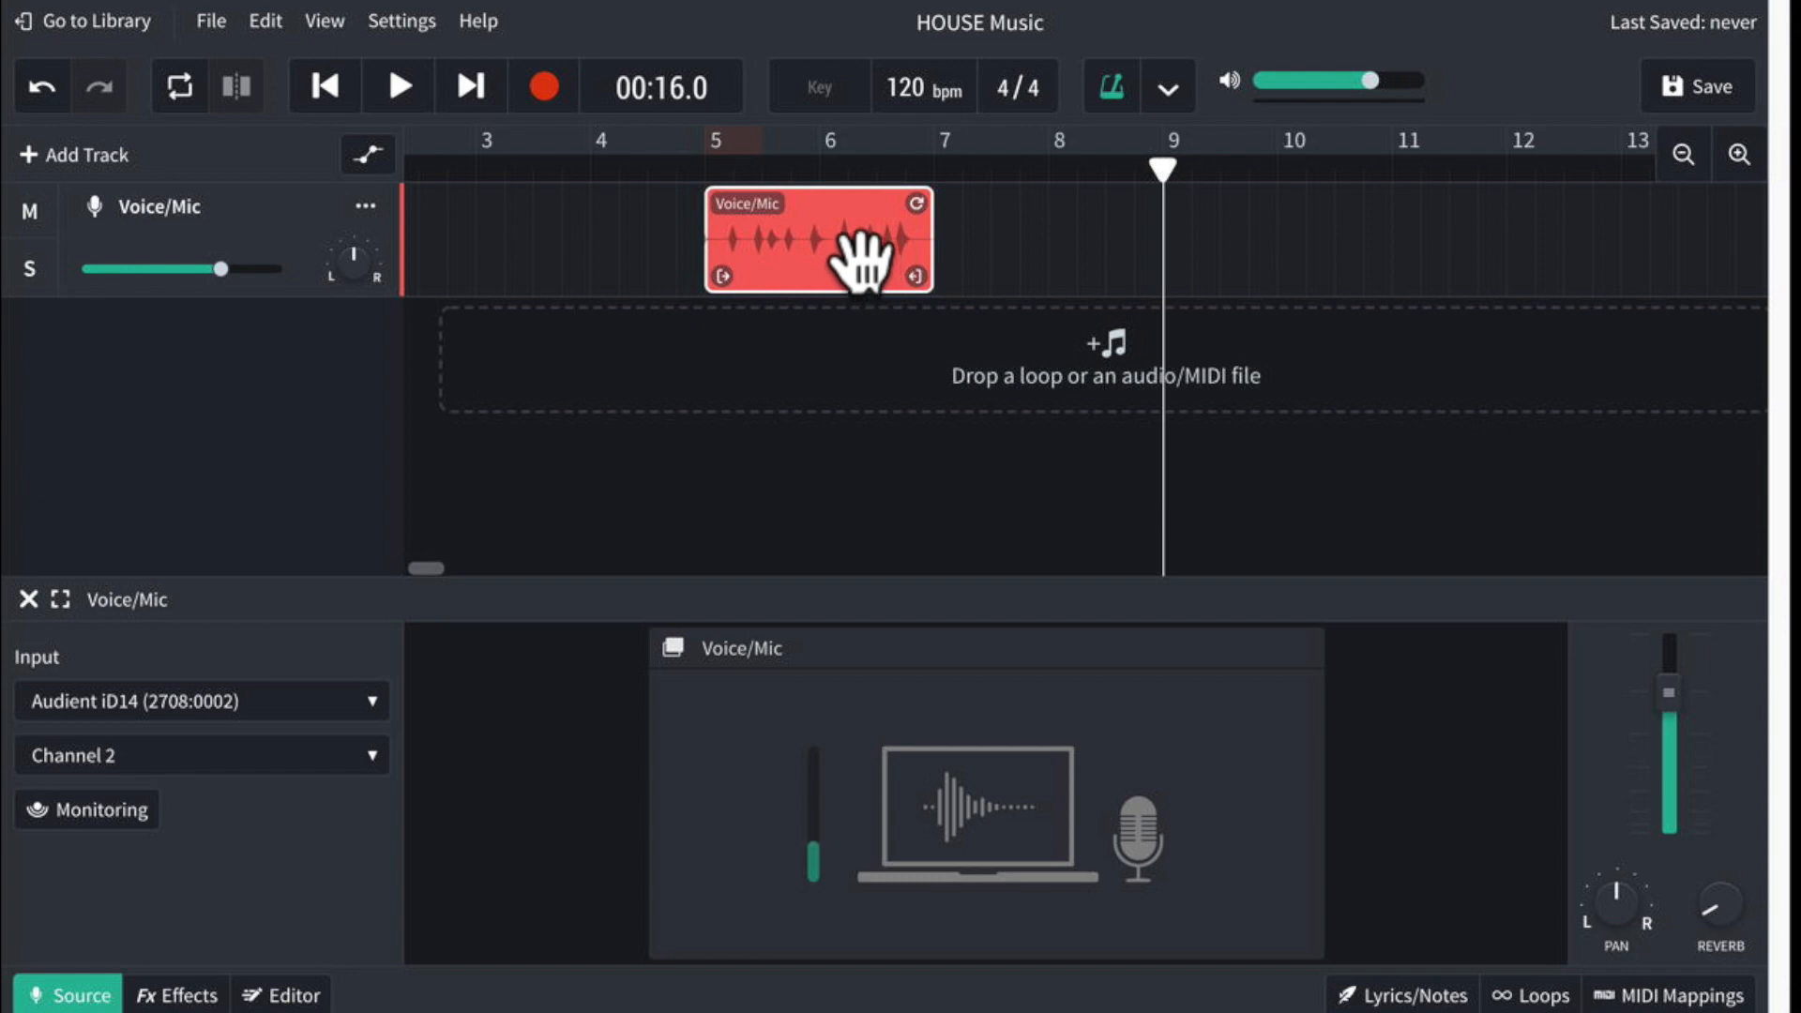
Step: Move the two-bar clip to the start of bar 1 and play it from the beginning
{"action": "left_click_drag", "start_coordinate": [811, 256], "coordinate": [605, 286]}
{"action": "left_click_drag", "start_coordinate": [427, 567], "coordinate": [356, 566]}
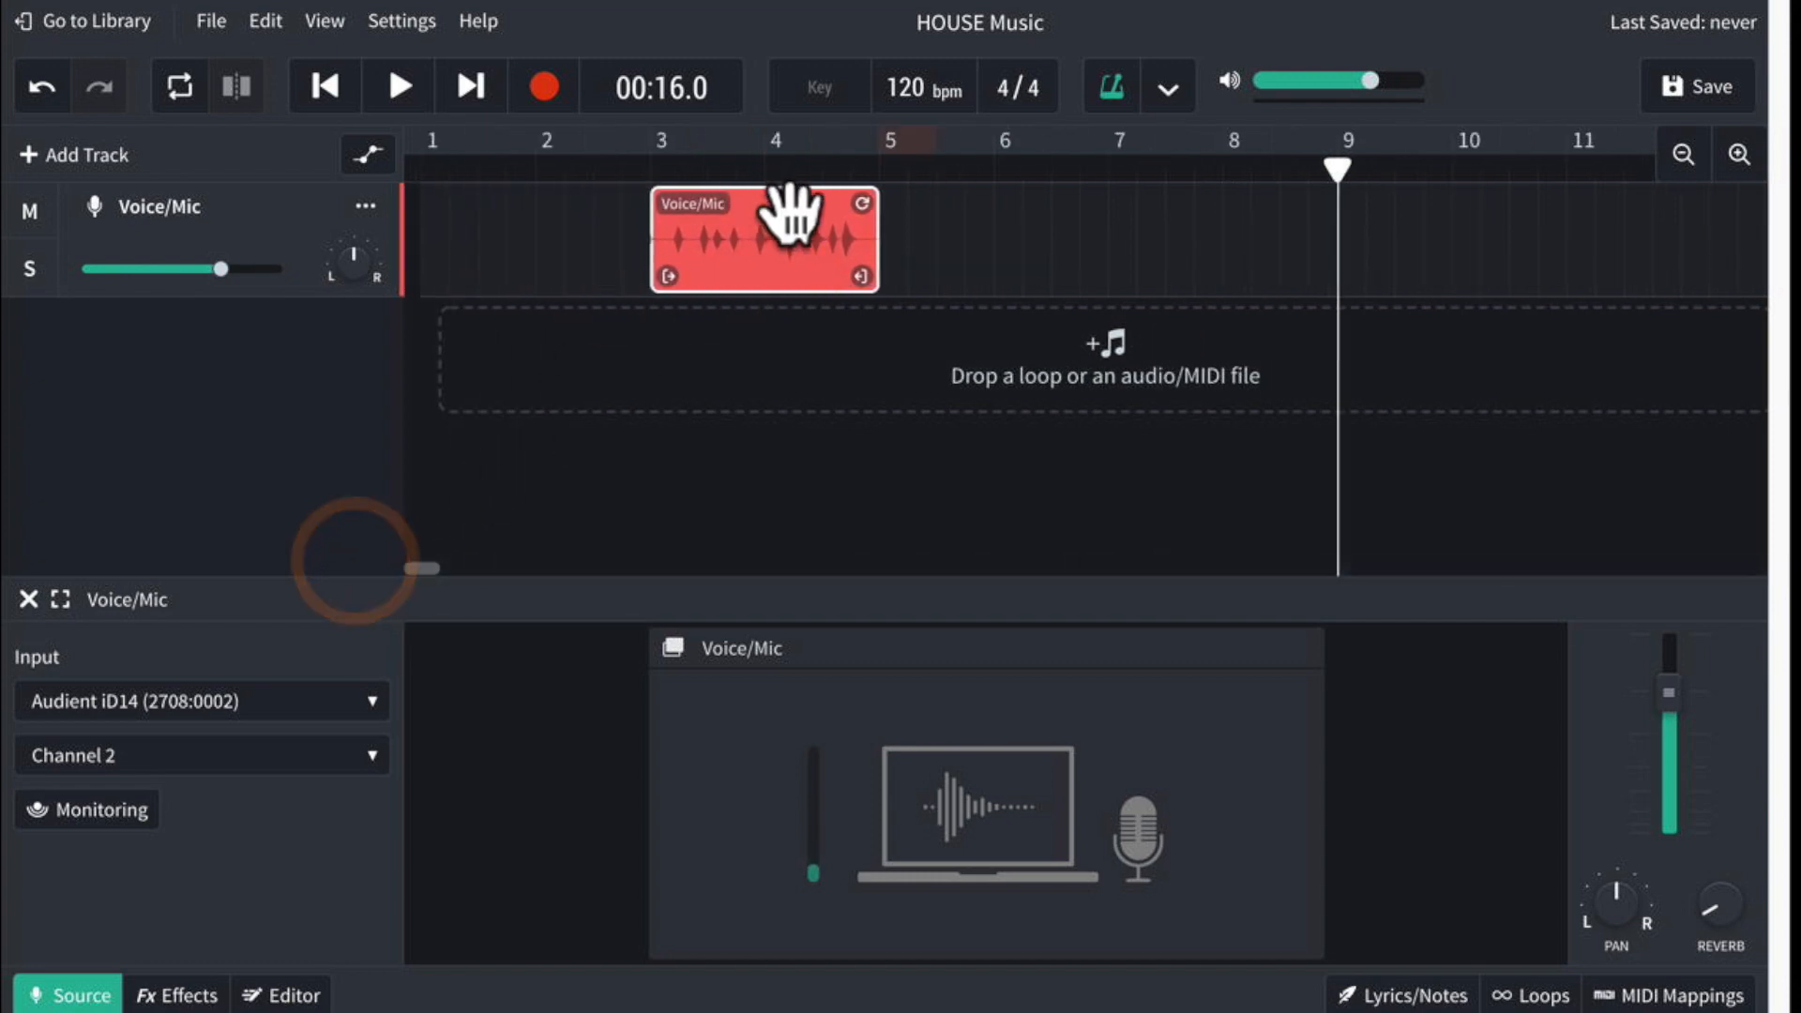
{"action": "left_click_drag", "start_coordinate": [750, 239], "coordinate": [527, 258]}
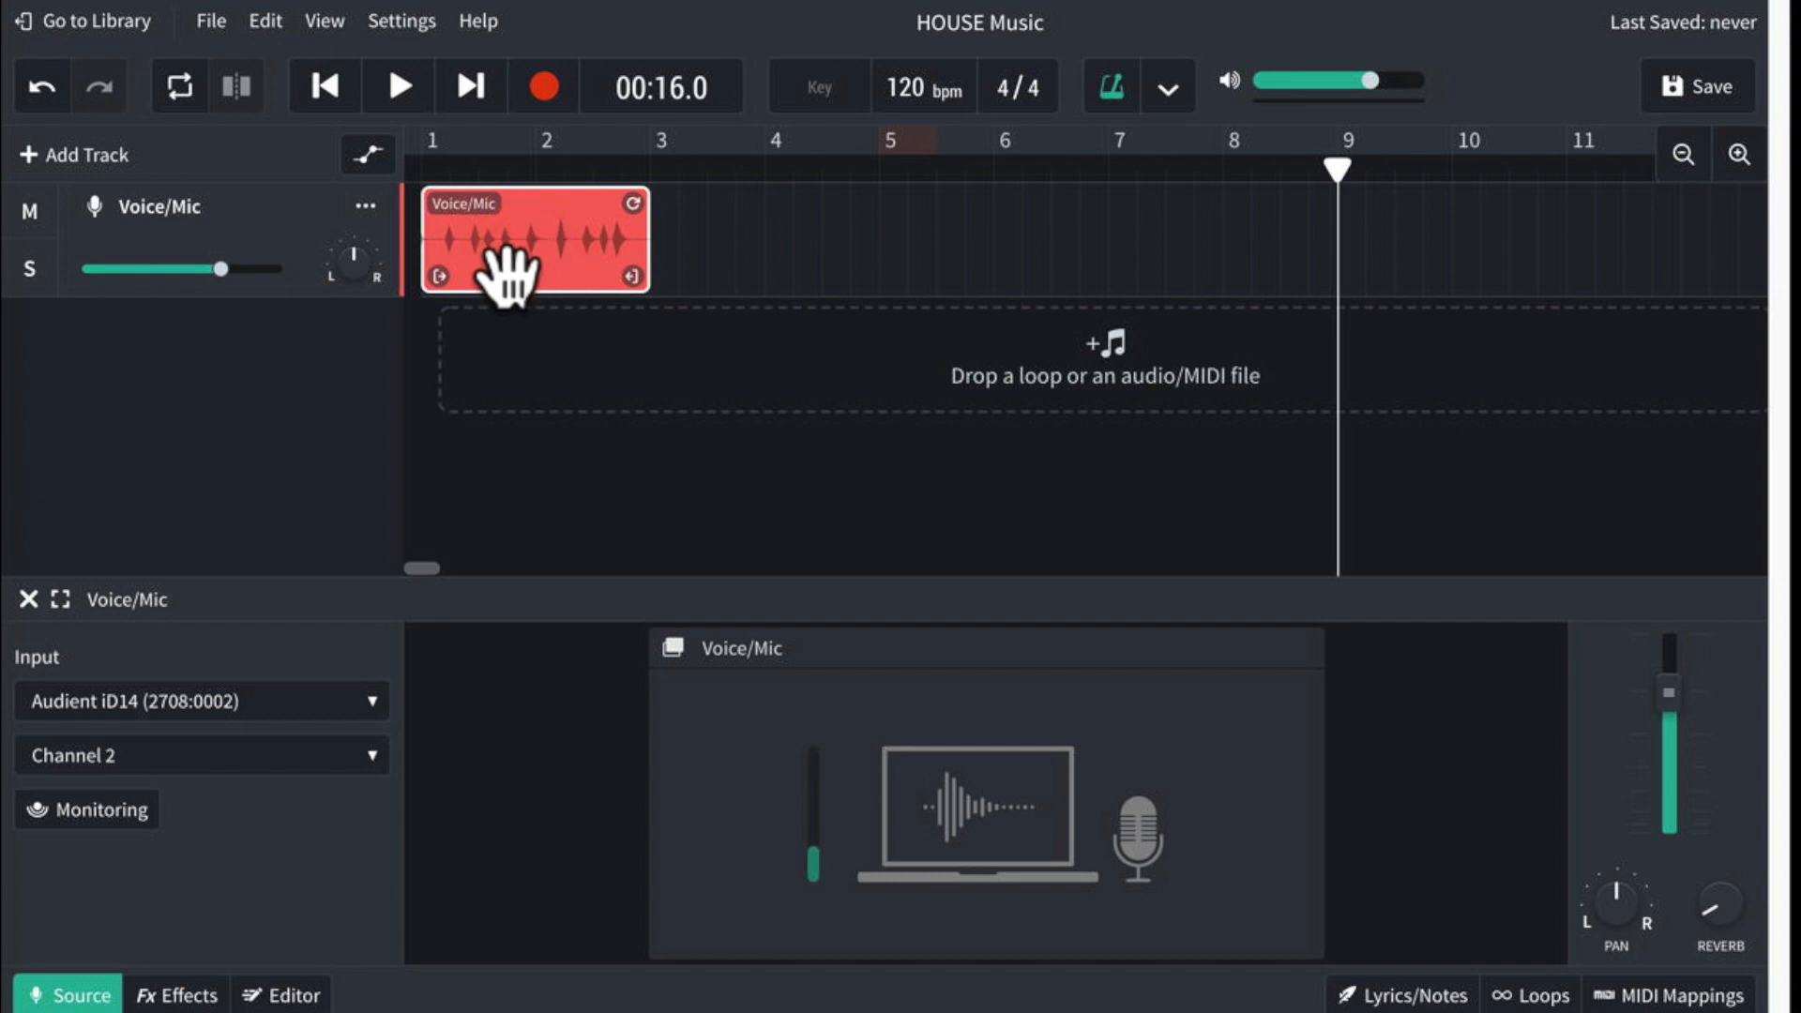
{"action": "left_click", "coordinate": [408, 158]}
{"action": "left_click", "coordinate": [400, 86]}
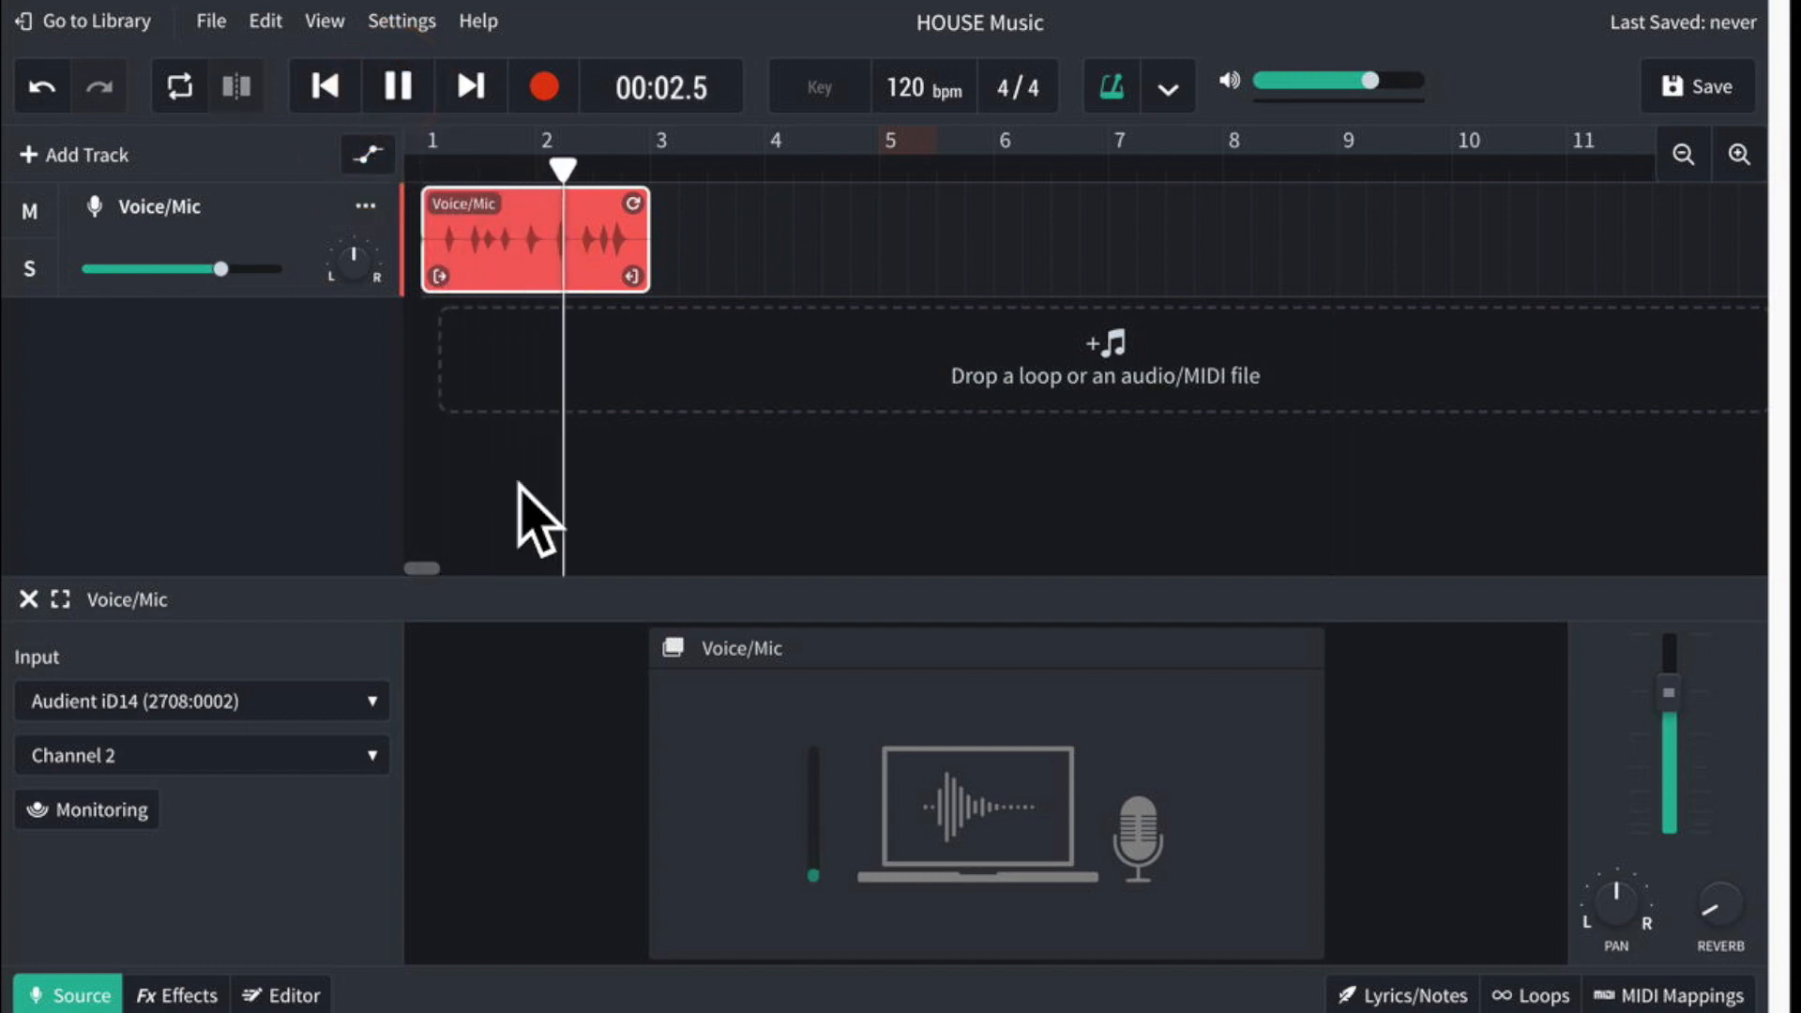
{"action": "left_click", "coordinate": [398, 86]}
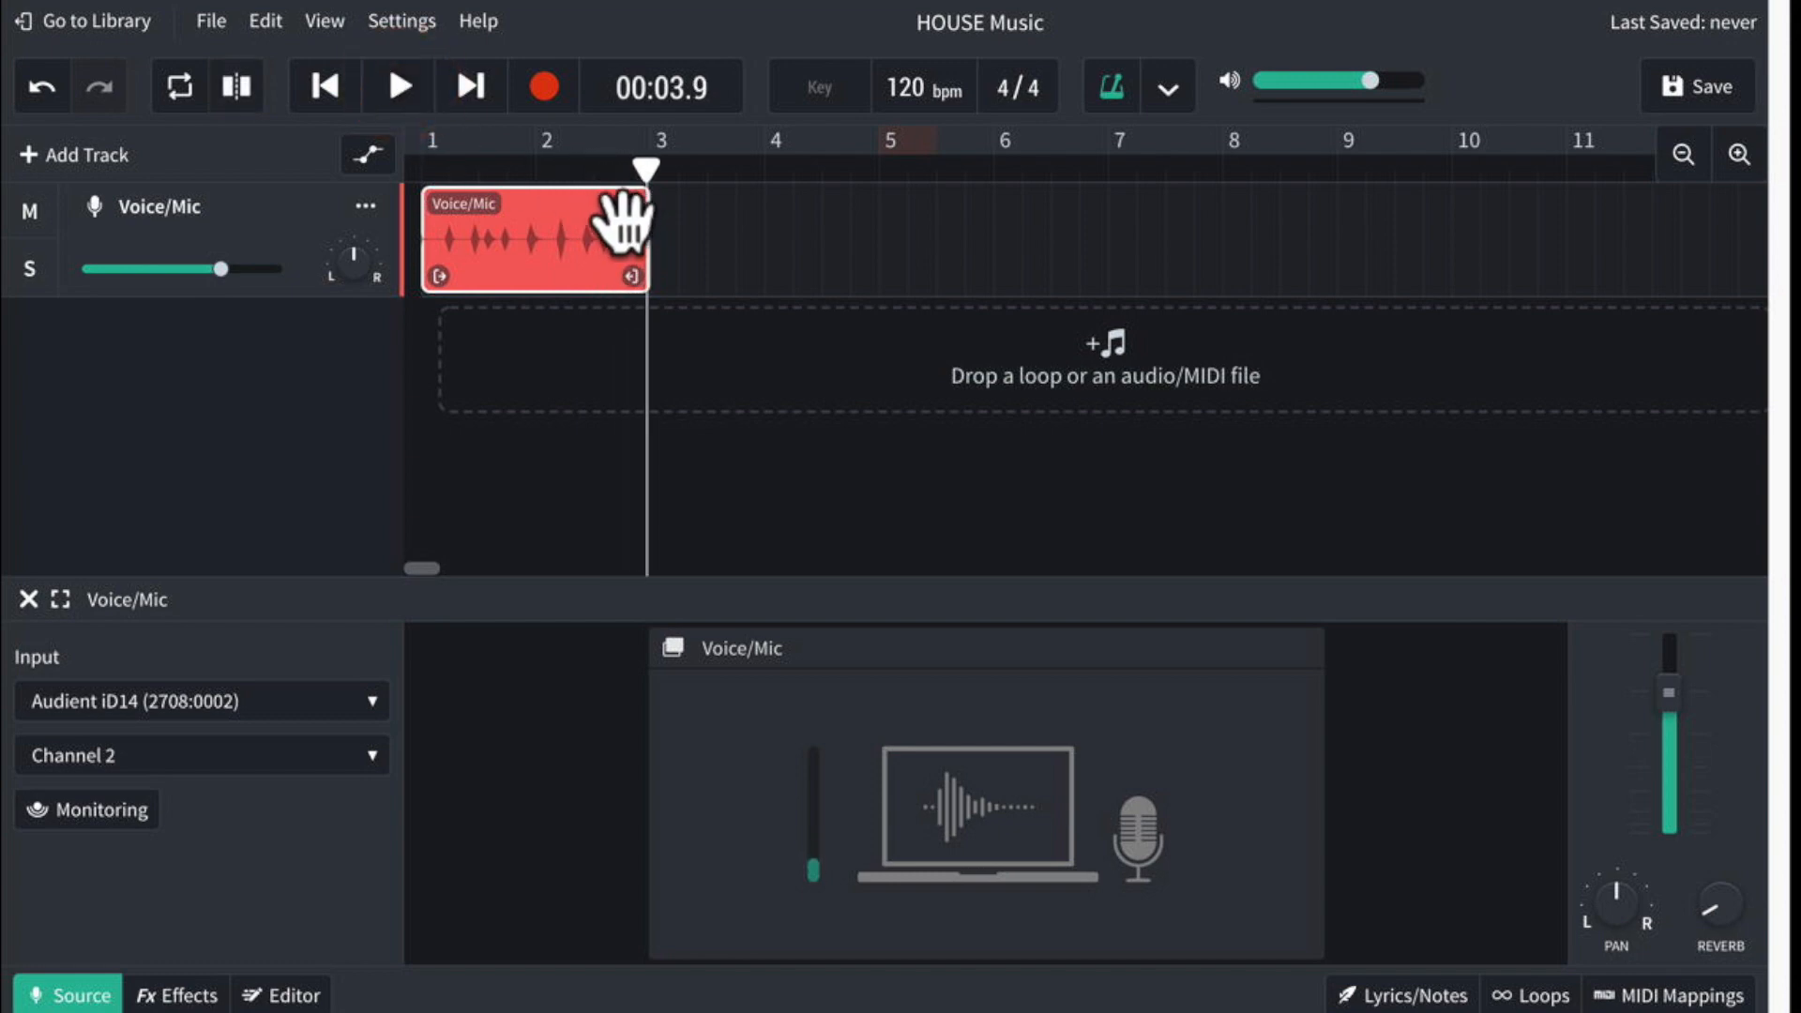
Step: Loop the Voice/Mic clip out to just before bar 11 and play the repeats from the start
{"action": "left_click_drag", "start_coordinate": [641, 218], "coordinate": [1528, 269]}
{"action": "left_click", "coordinate": [403, 169]}
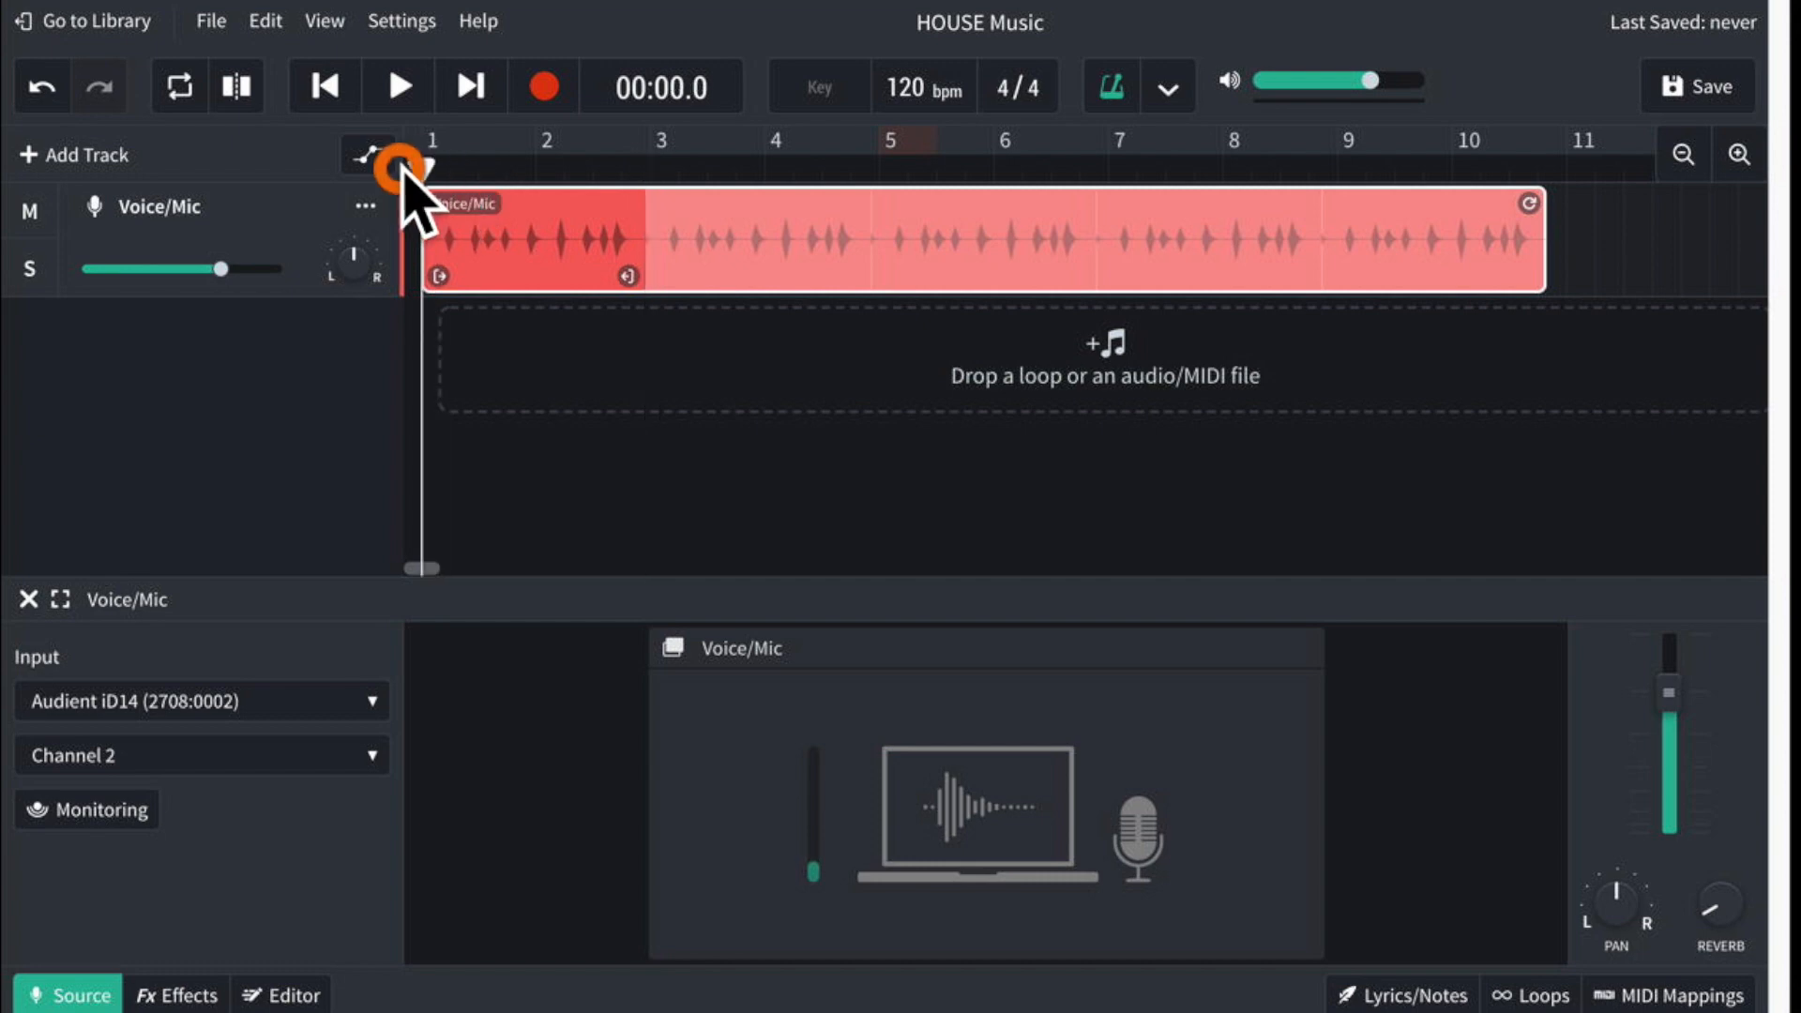
{"action": "left_click", "coordinate": [401, 87]}
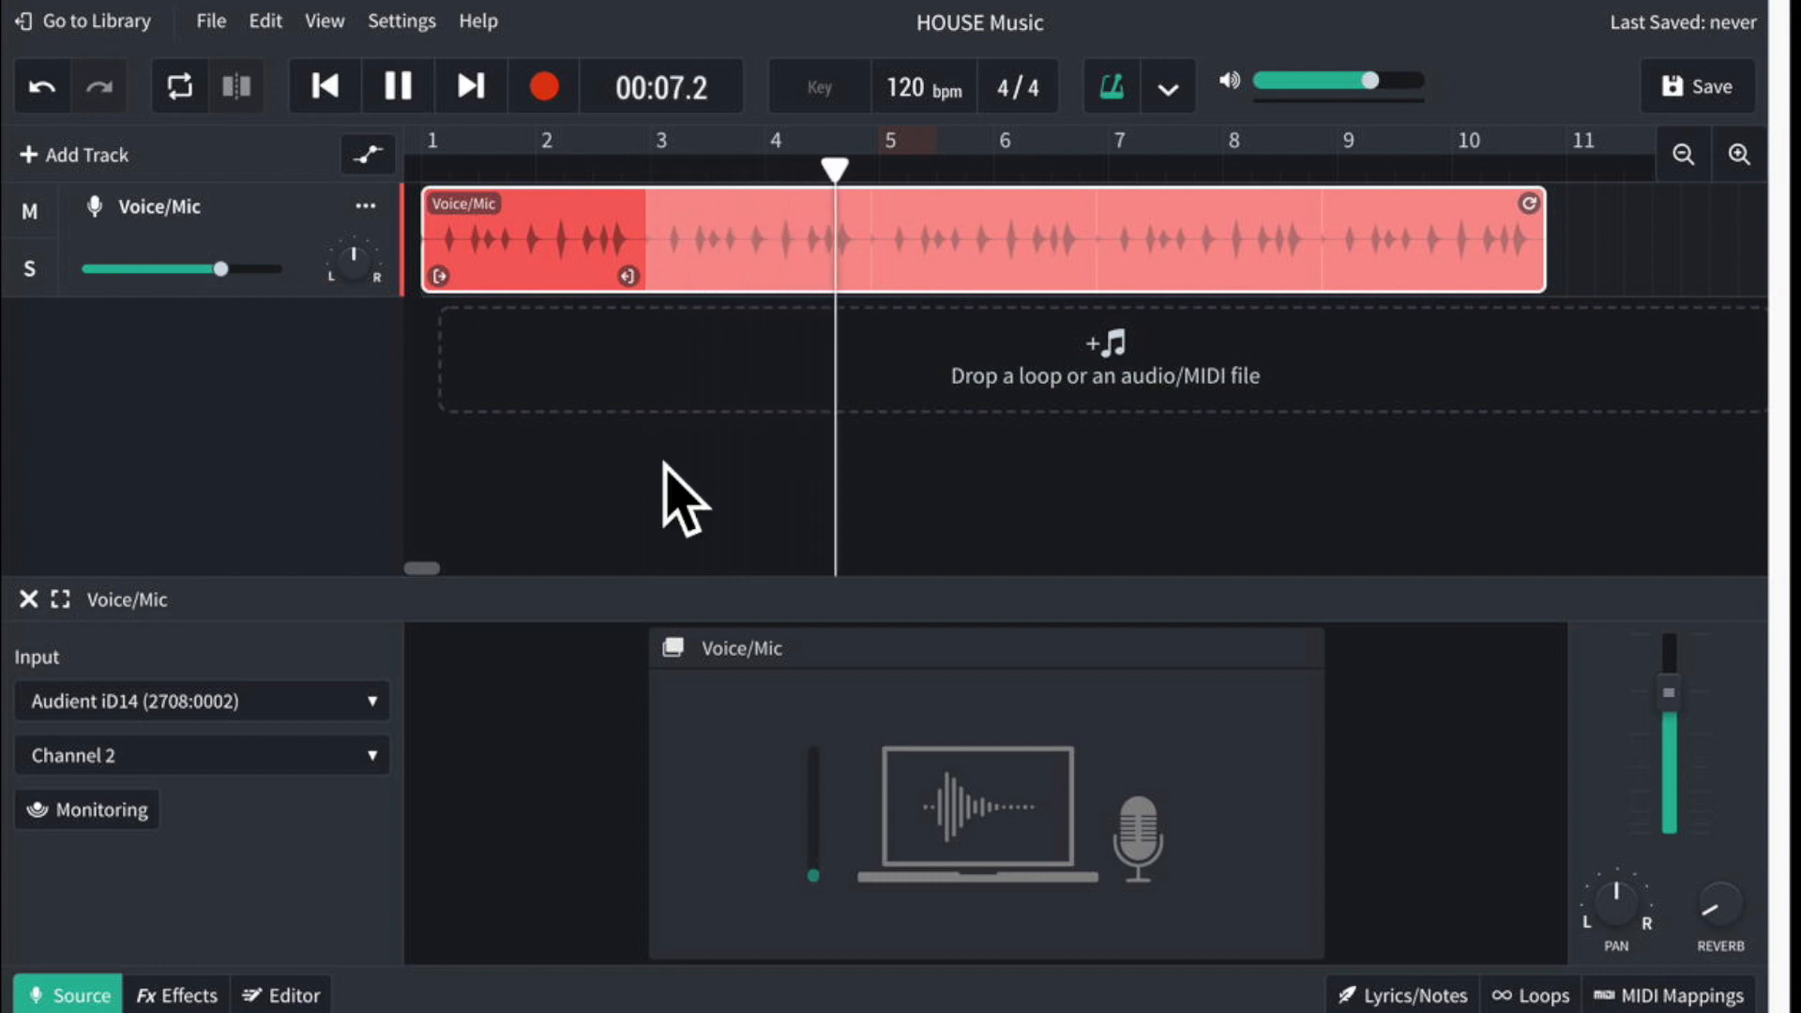
{"action": "left_click", "coordinate": [400, 90]}
Step: Extend the end of the Voice/Mic clip's repeating section to the start of bar 3 so each repeat lasts two full bars
{"action": "left_click", "coordinate": [631, 170]}
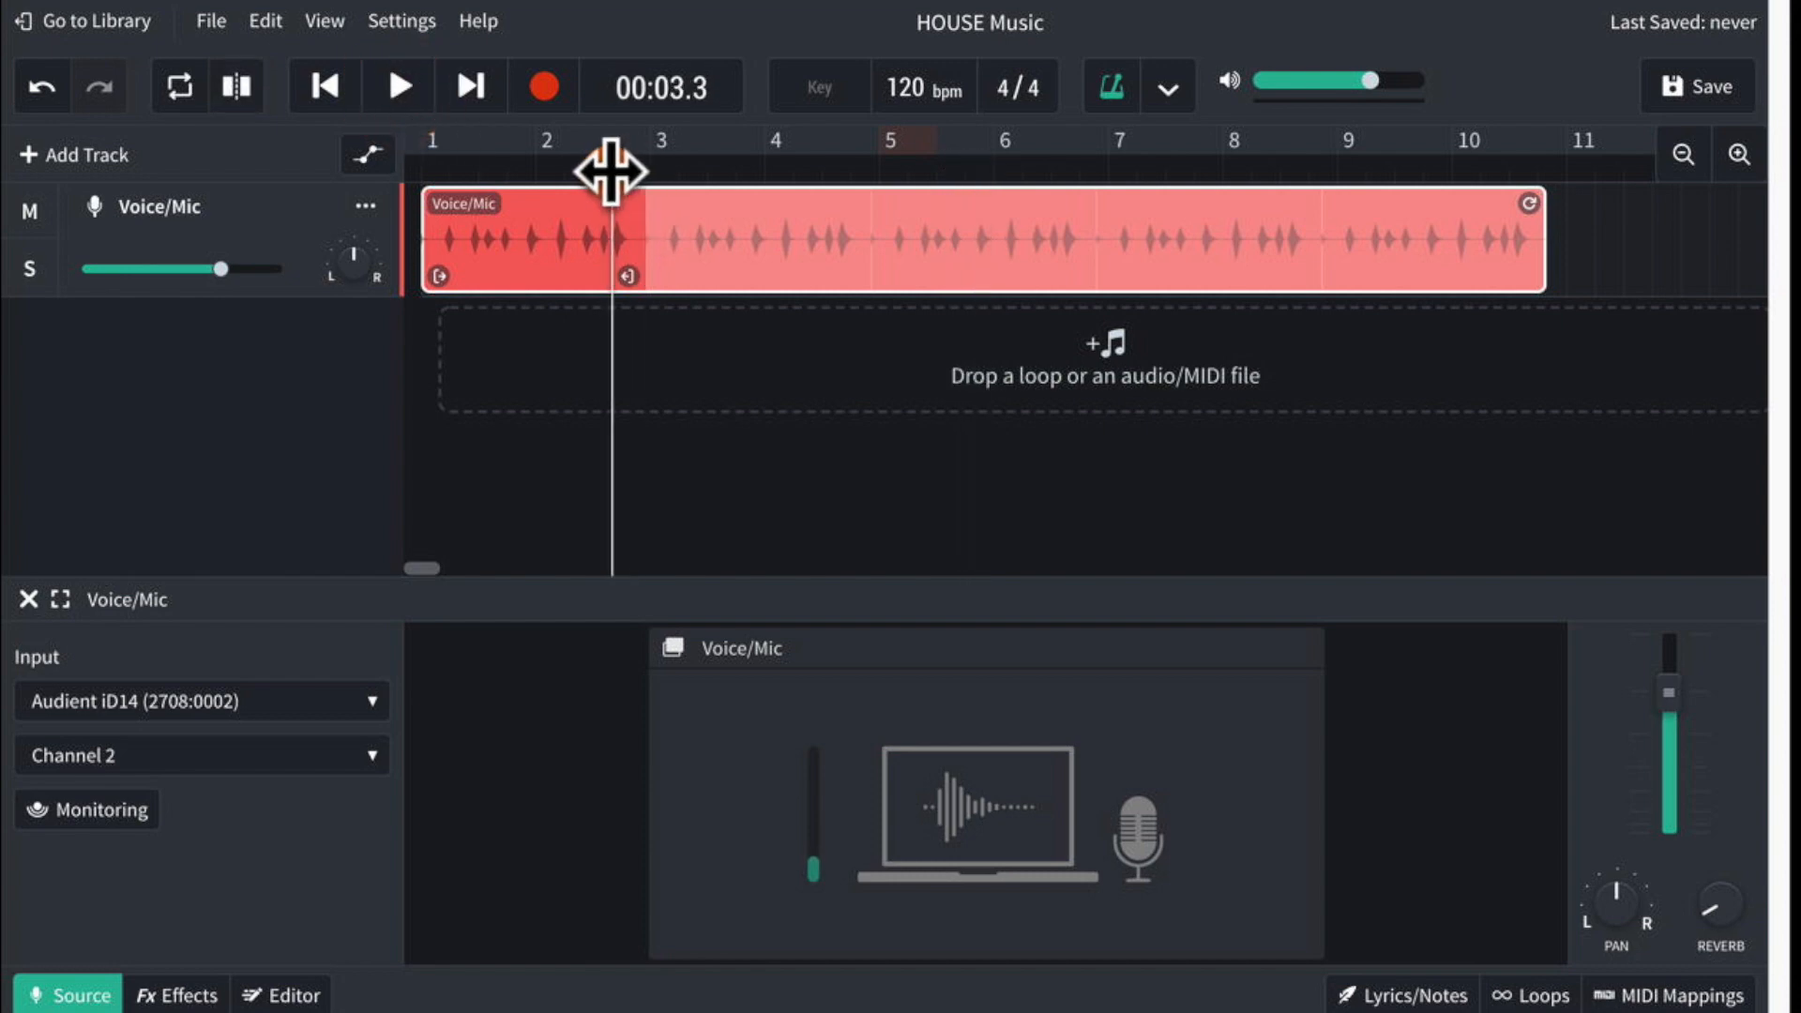
{"action": "left_click", "coordinate": [632, 171]}
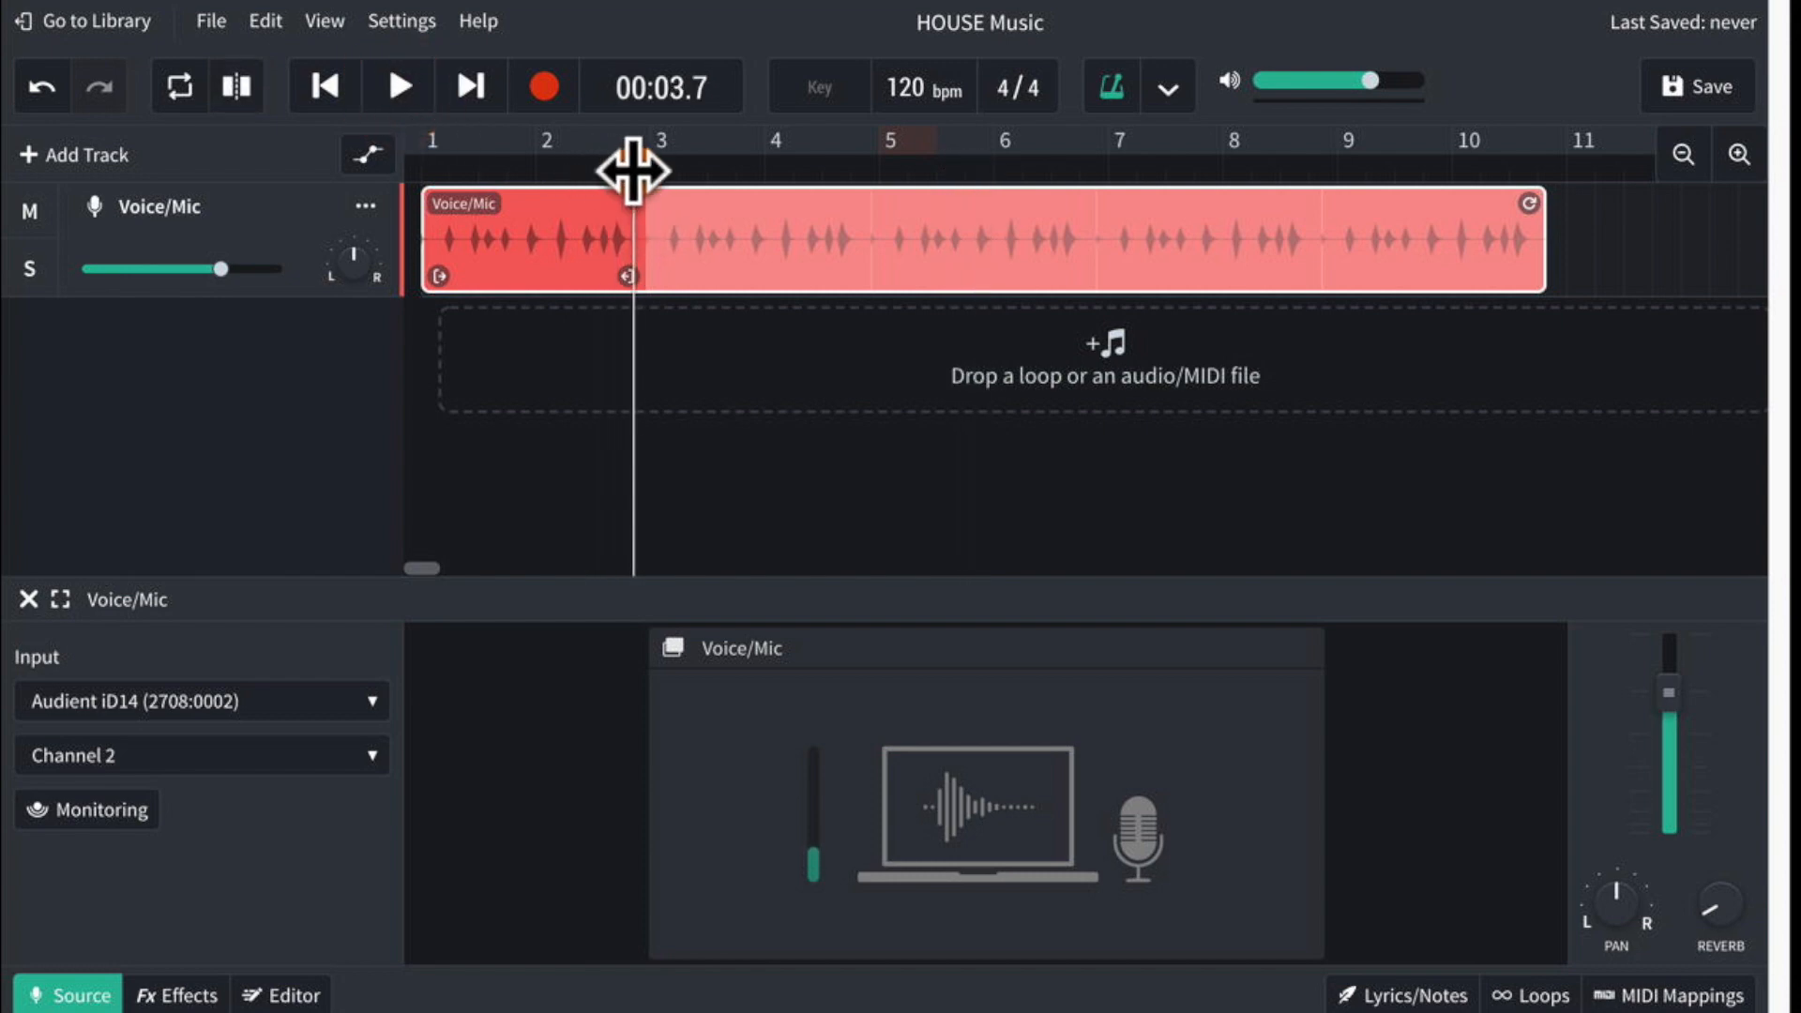
{"action": "mouse_move", "coordinate": [634, 171]}
{"action": "left_mouse_down"}
{"action": "mouse_move", "coordinate": [597, 169]}
{"action": "mouse_move", "coordinate": [642, 171]}
{"action": "left_mouse_up"}
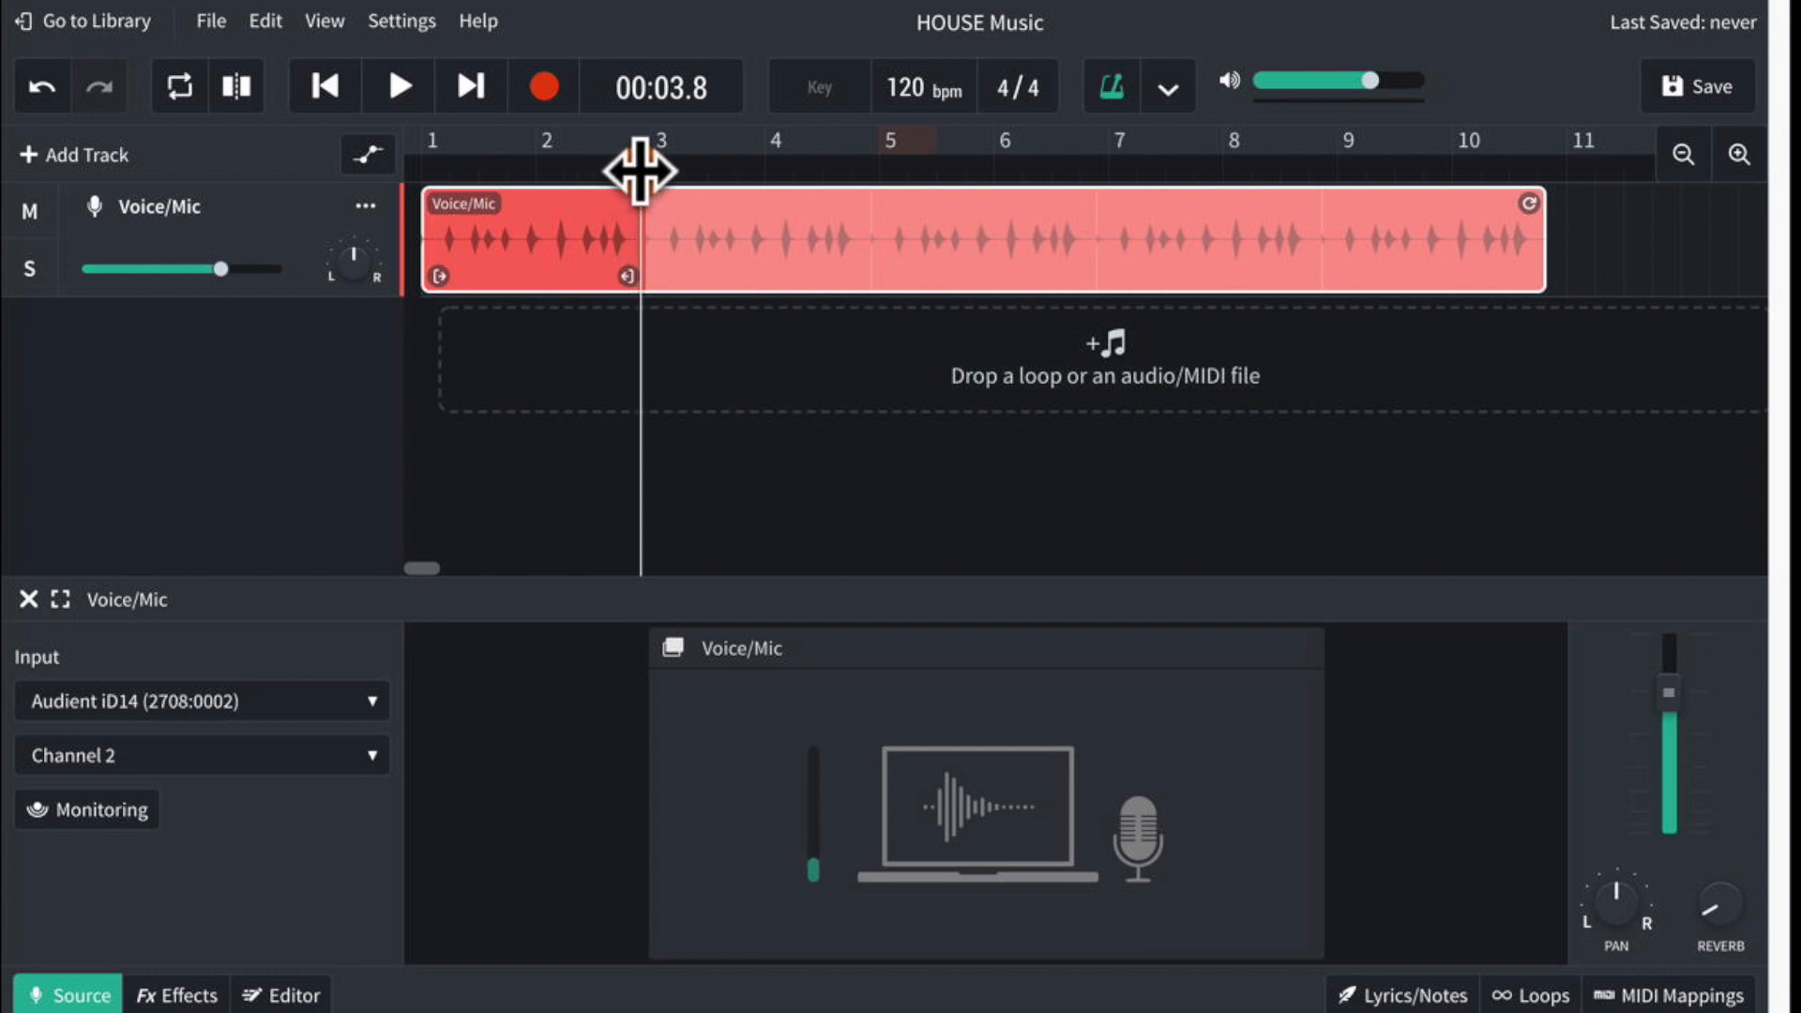
{"action": "left_click", "coordinate": [1737, 155]}
{"action": "left_click", "coordinate": [1738, 155]}
{"action": "left_click", "coordinate": [1738, 155]}
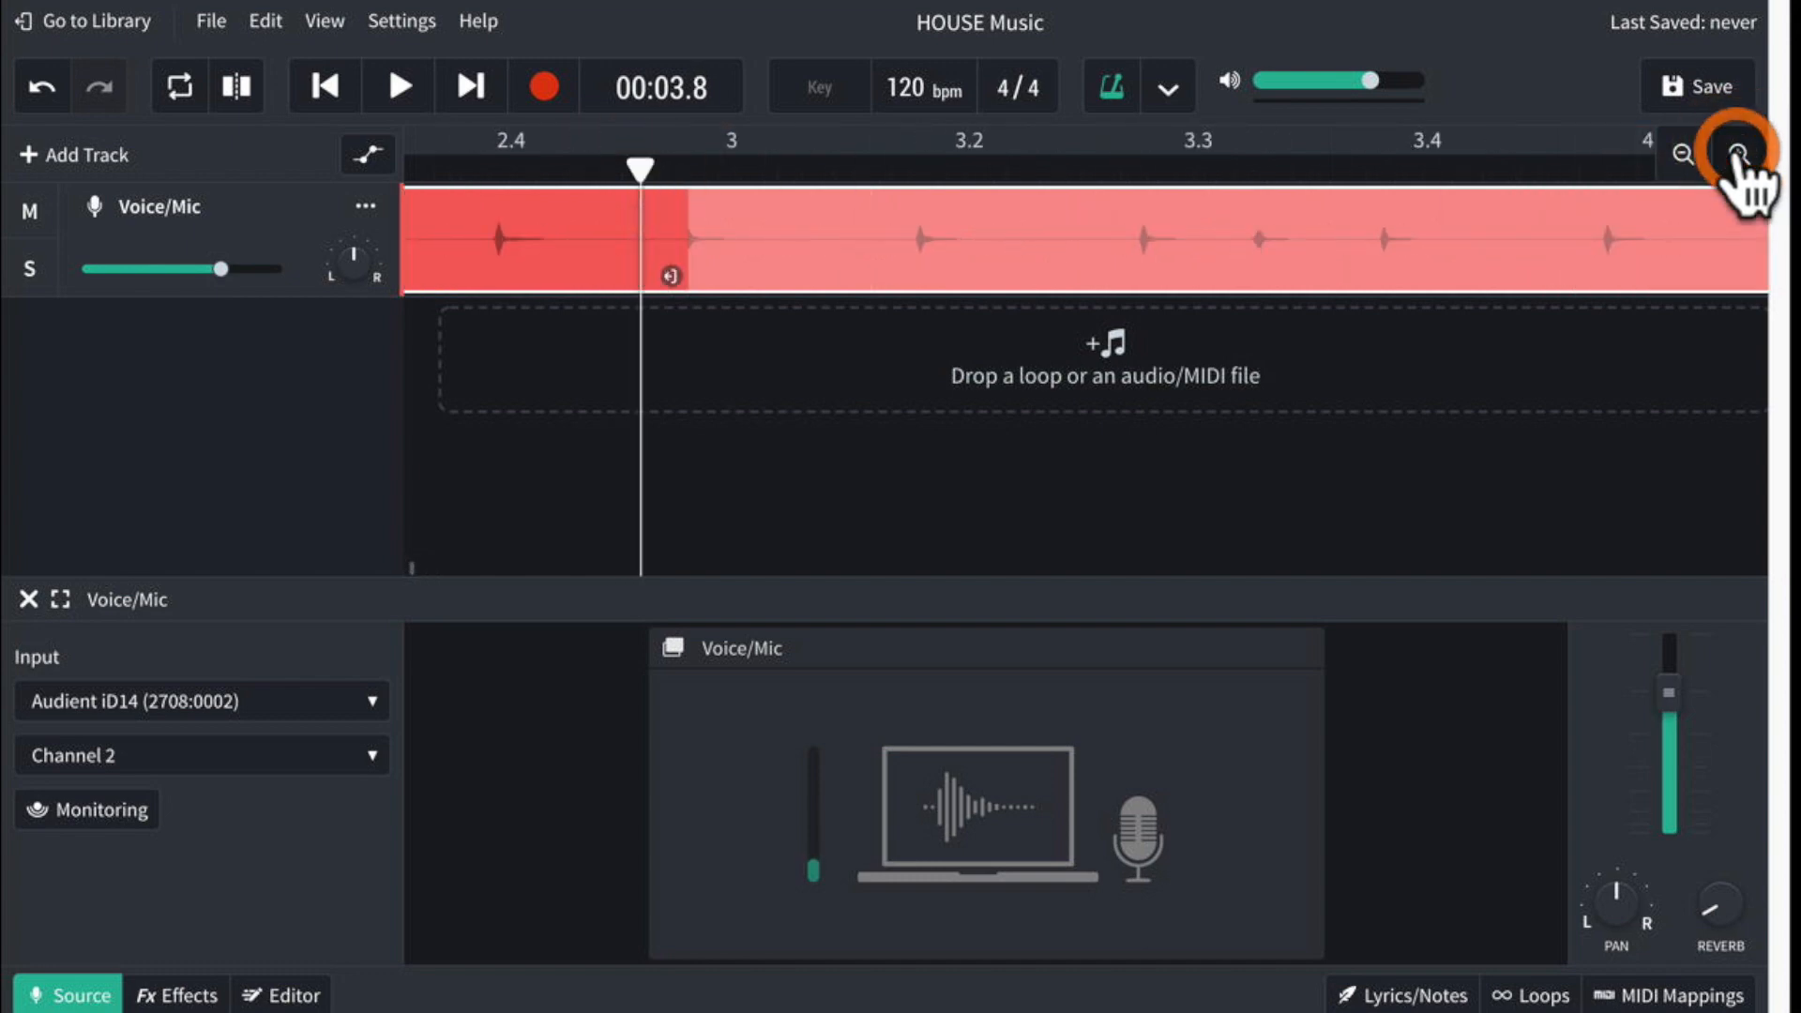
{"action": "left_click", "coordinate": [1738, 155]}
{"action": "left_click", "coordinate": [1737, 155]}
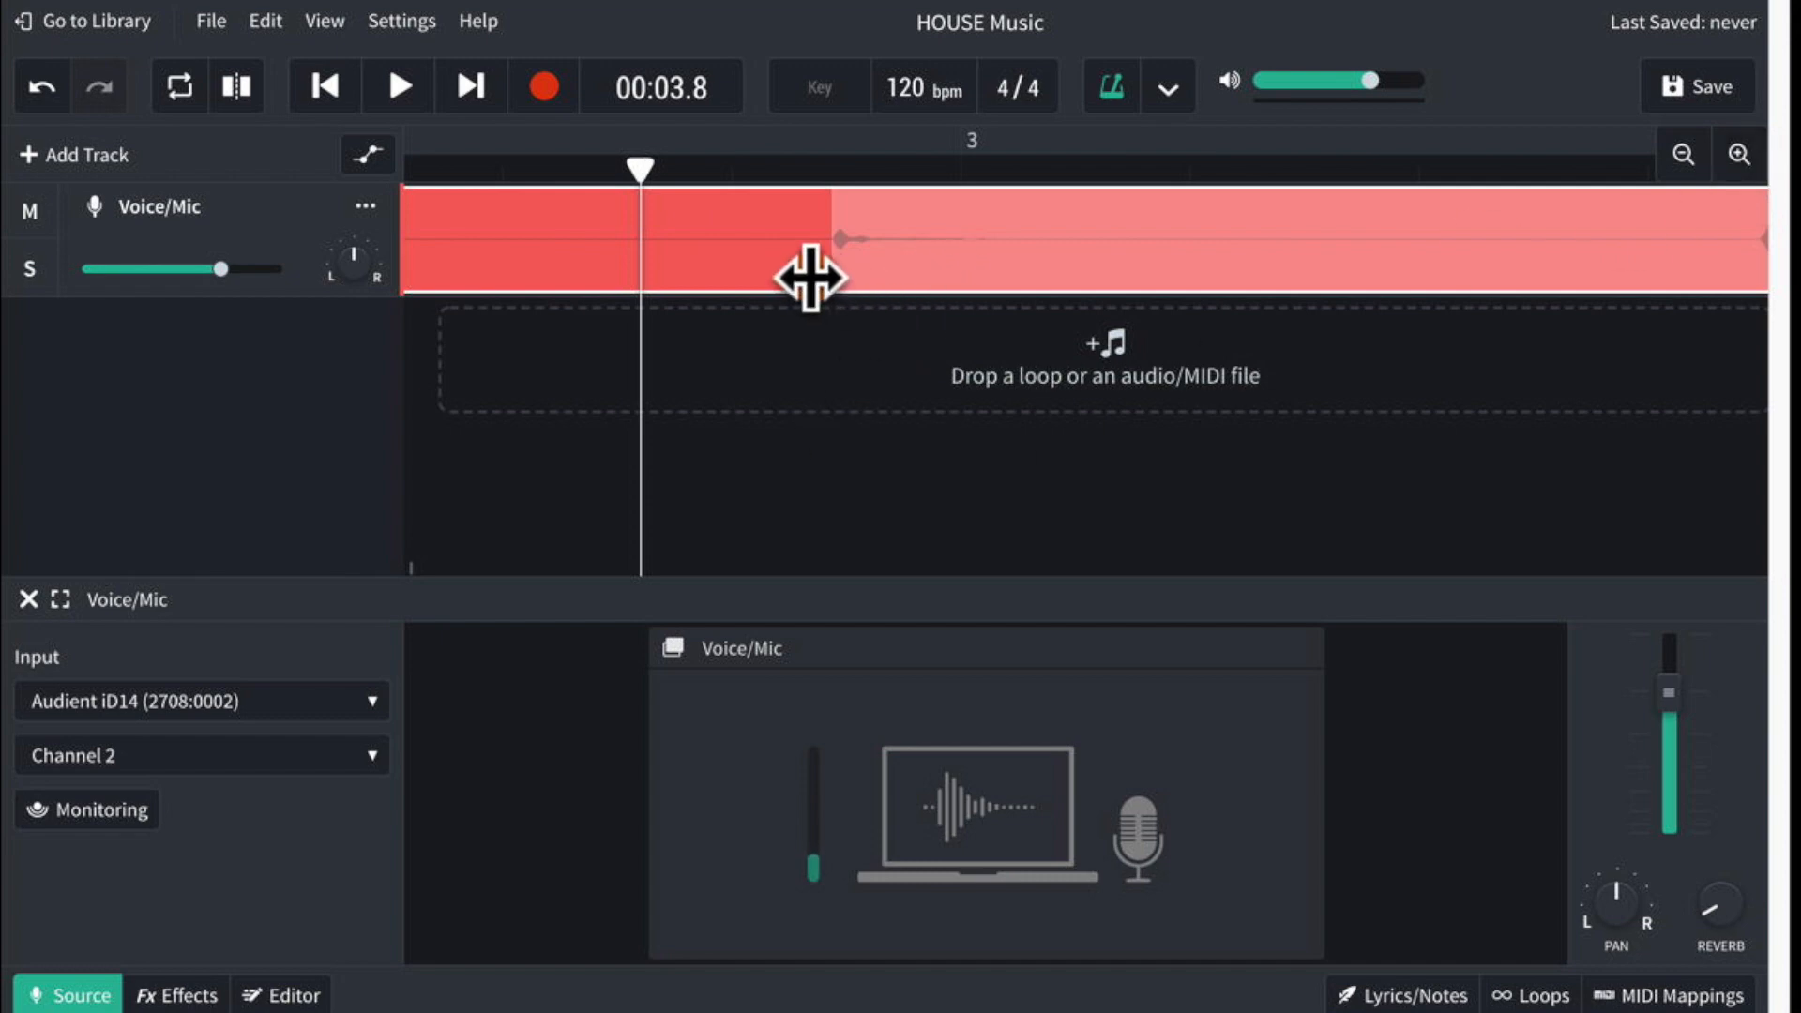
{"action": "left_click_drag", "start_coordinate": [811, 278], "coordinate": [944, 275]}
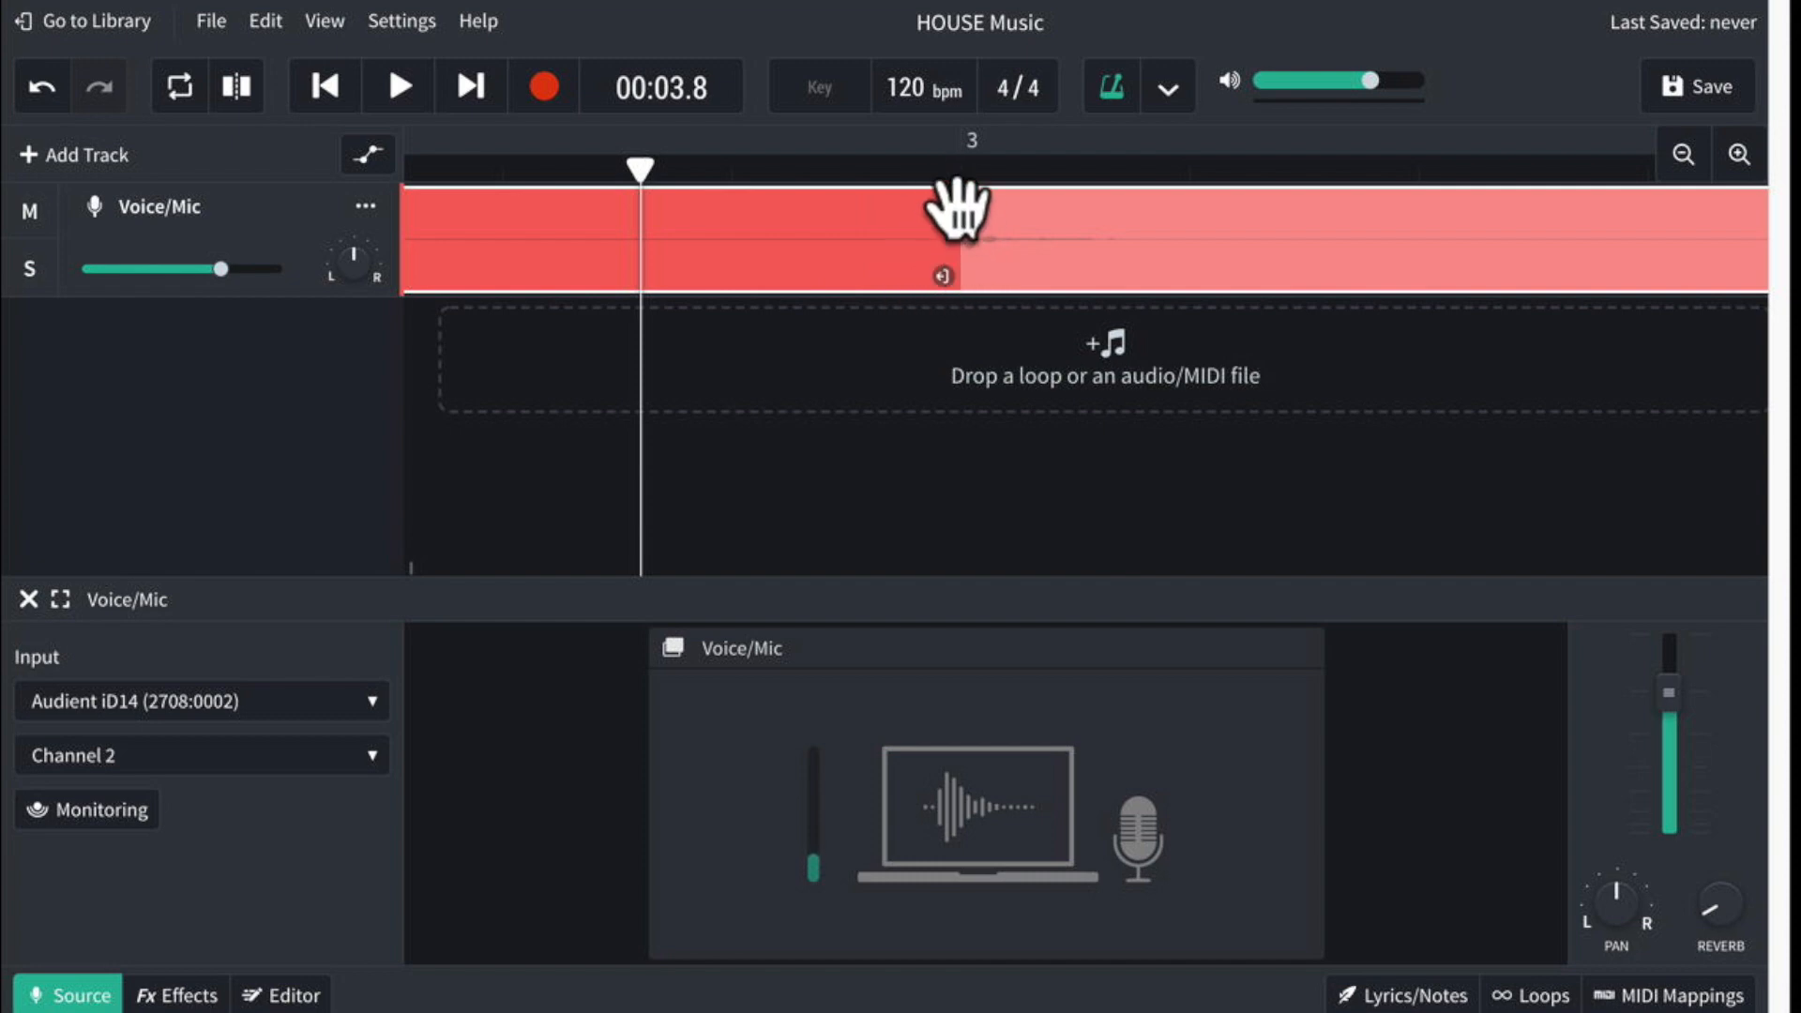
{"action": "left_click", "coordinate": [1738, 154]}
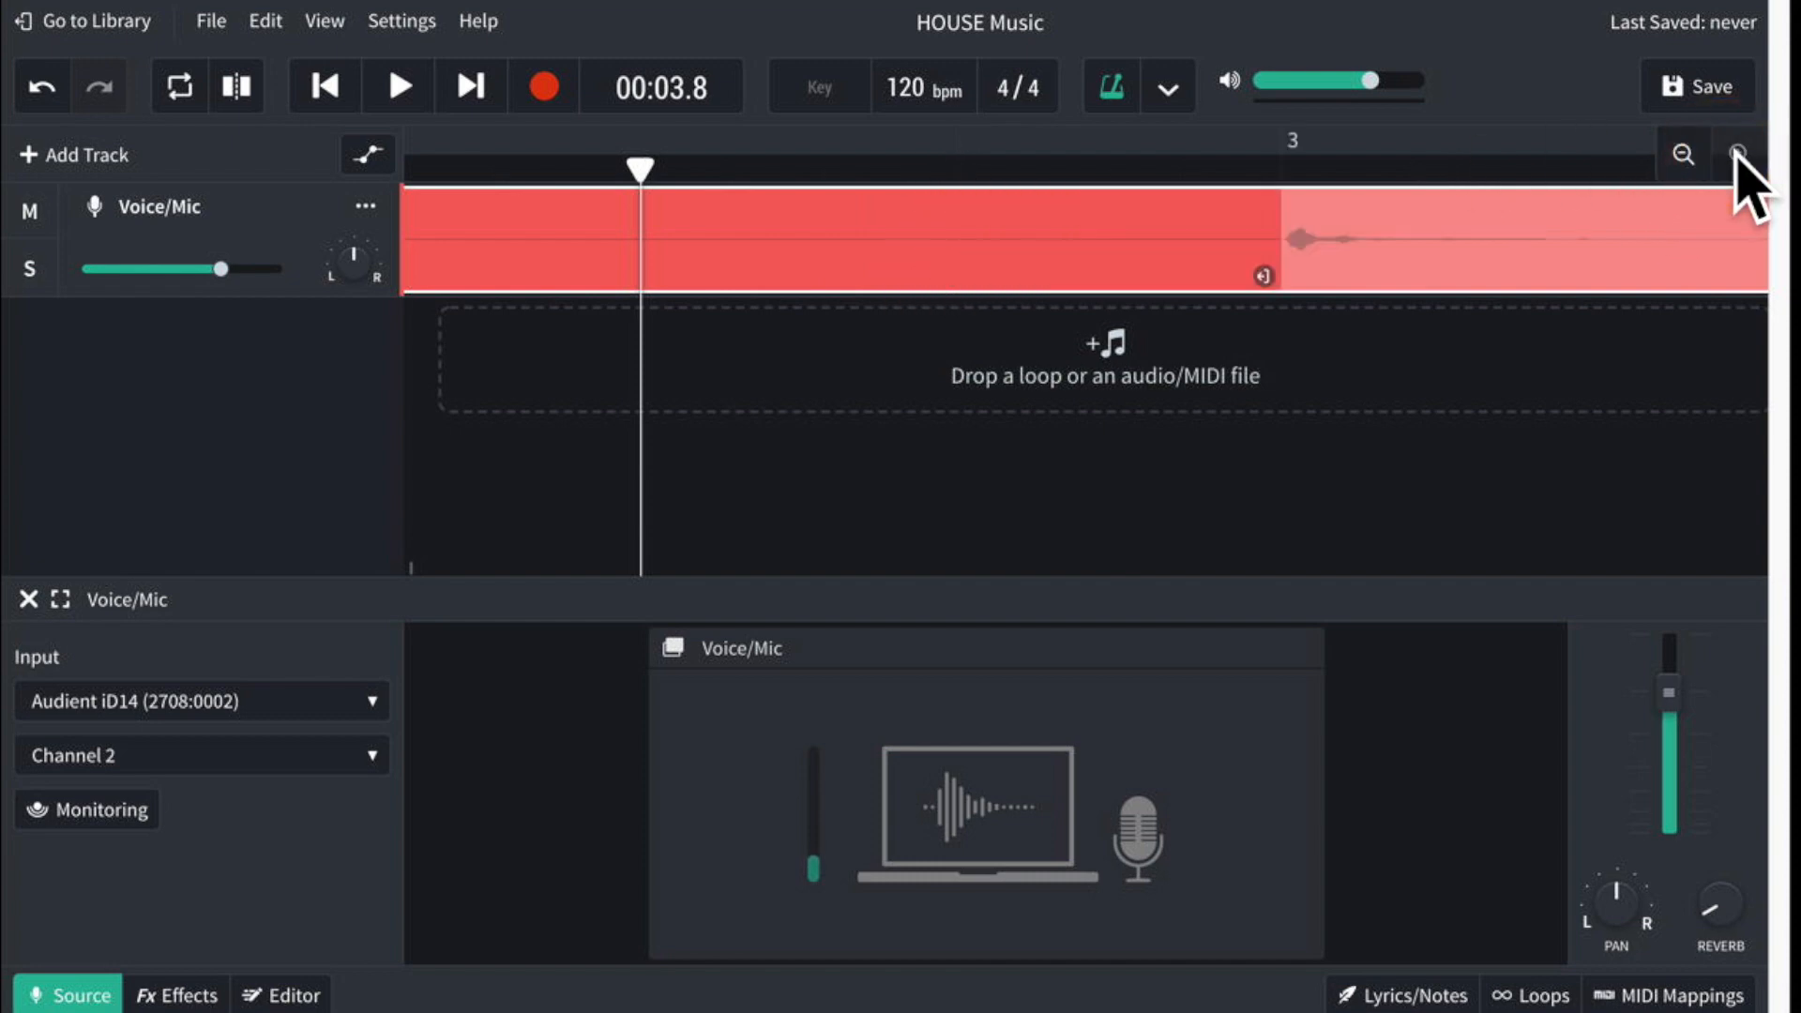
Step: Play the looped Voice/Mic clip from the start of bar 1 and pause it just before bar 5
{"action": "left_click", "coordinate": [1684, 154]}
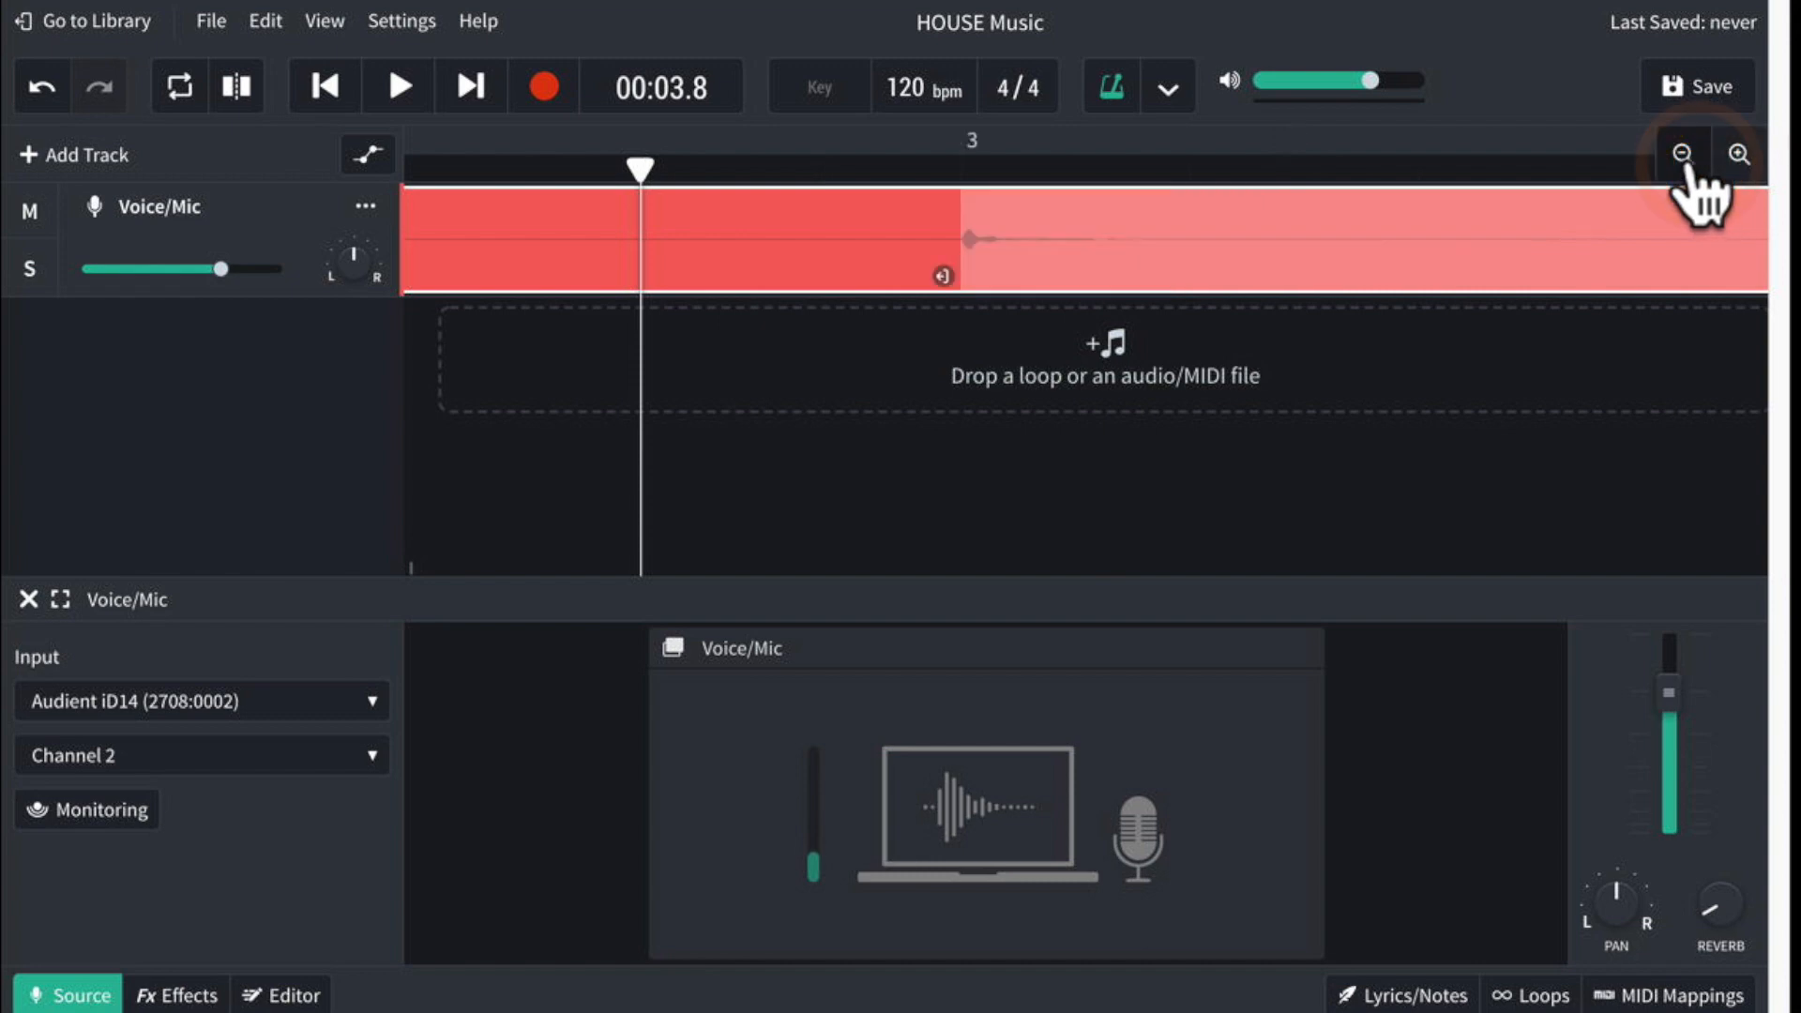
{"action": "left_click", "coordinate": [1684, 154]}
{"action": "left_click", "coordinate": [1684, 154]}
{"action": "left_click", "coordinate": [1684, 154]}
{"action": "left_click", "coordinate": [1684, 154]}
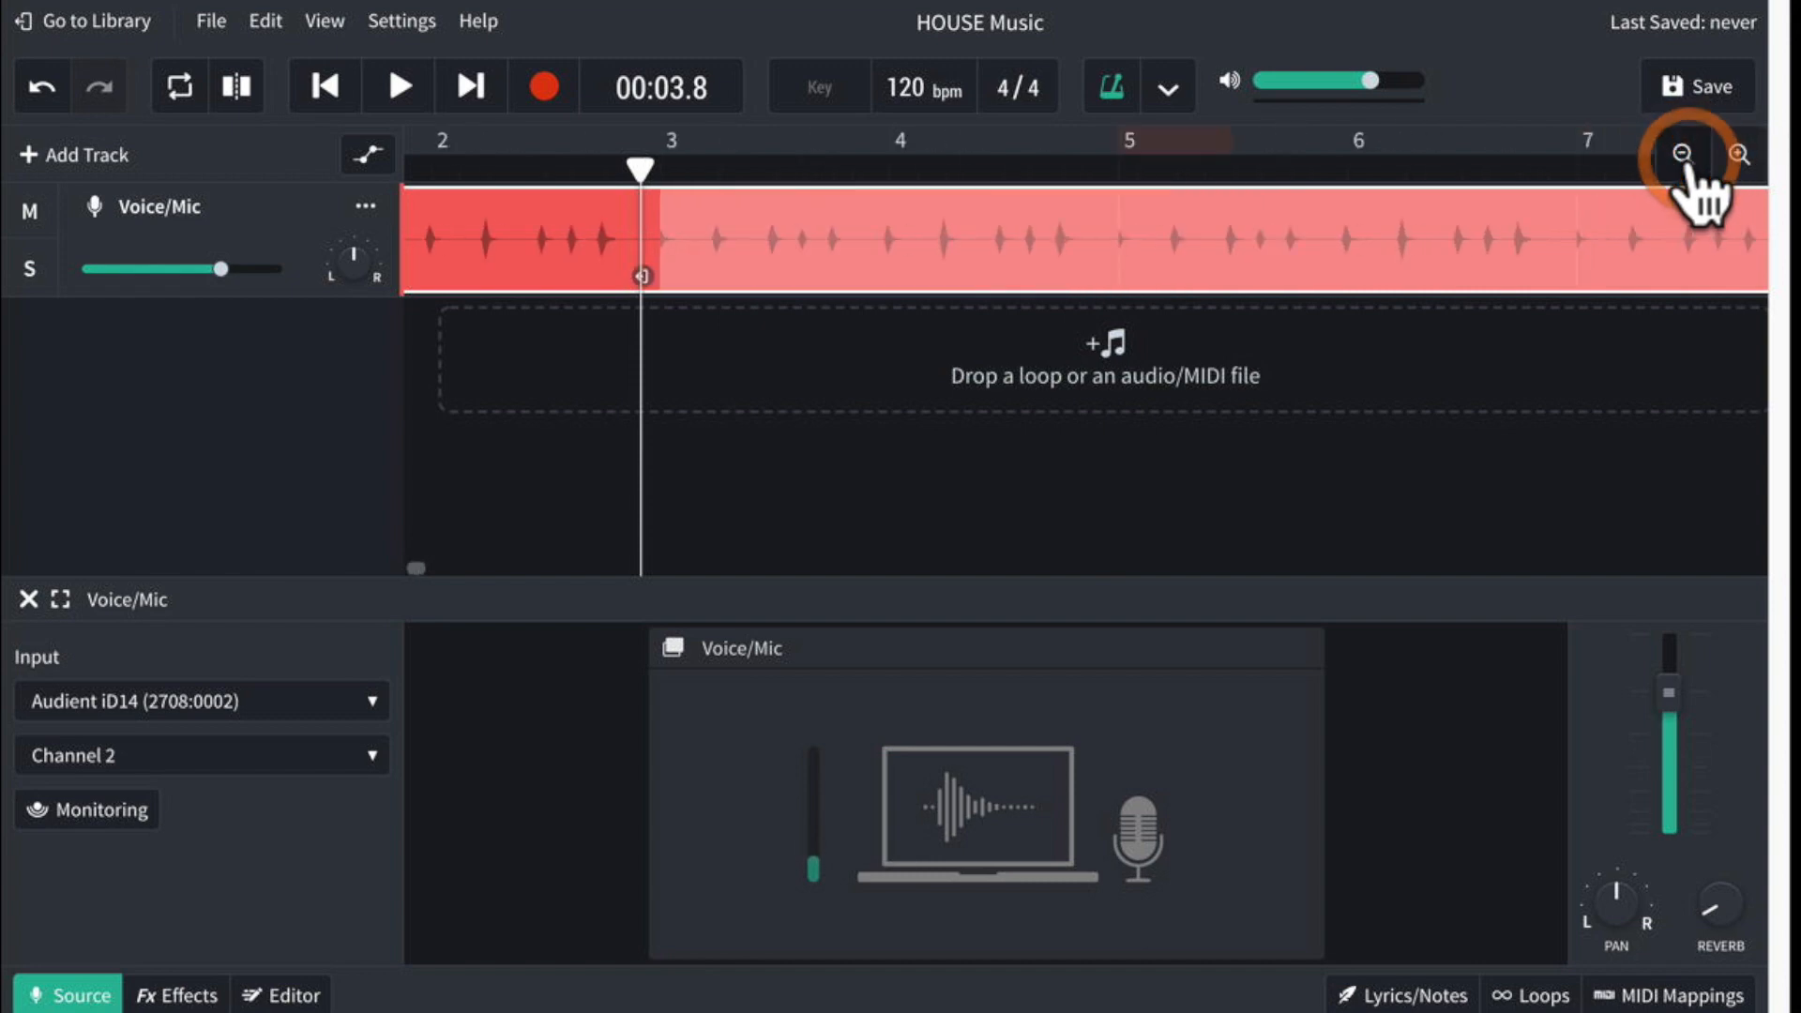
{"action": "left_click", "coordinate": [1684, 154]}
{"action": "left_click", "coordinate": [1684, 154]}
{"action": "left_click", "coordinate": [399, 169]}
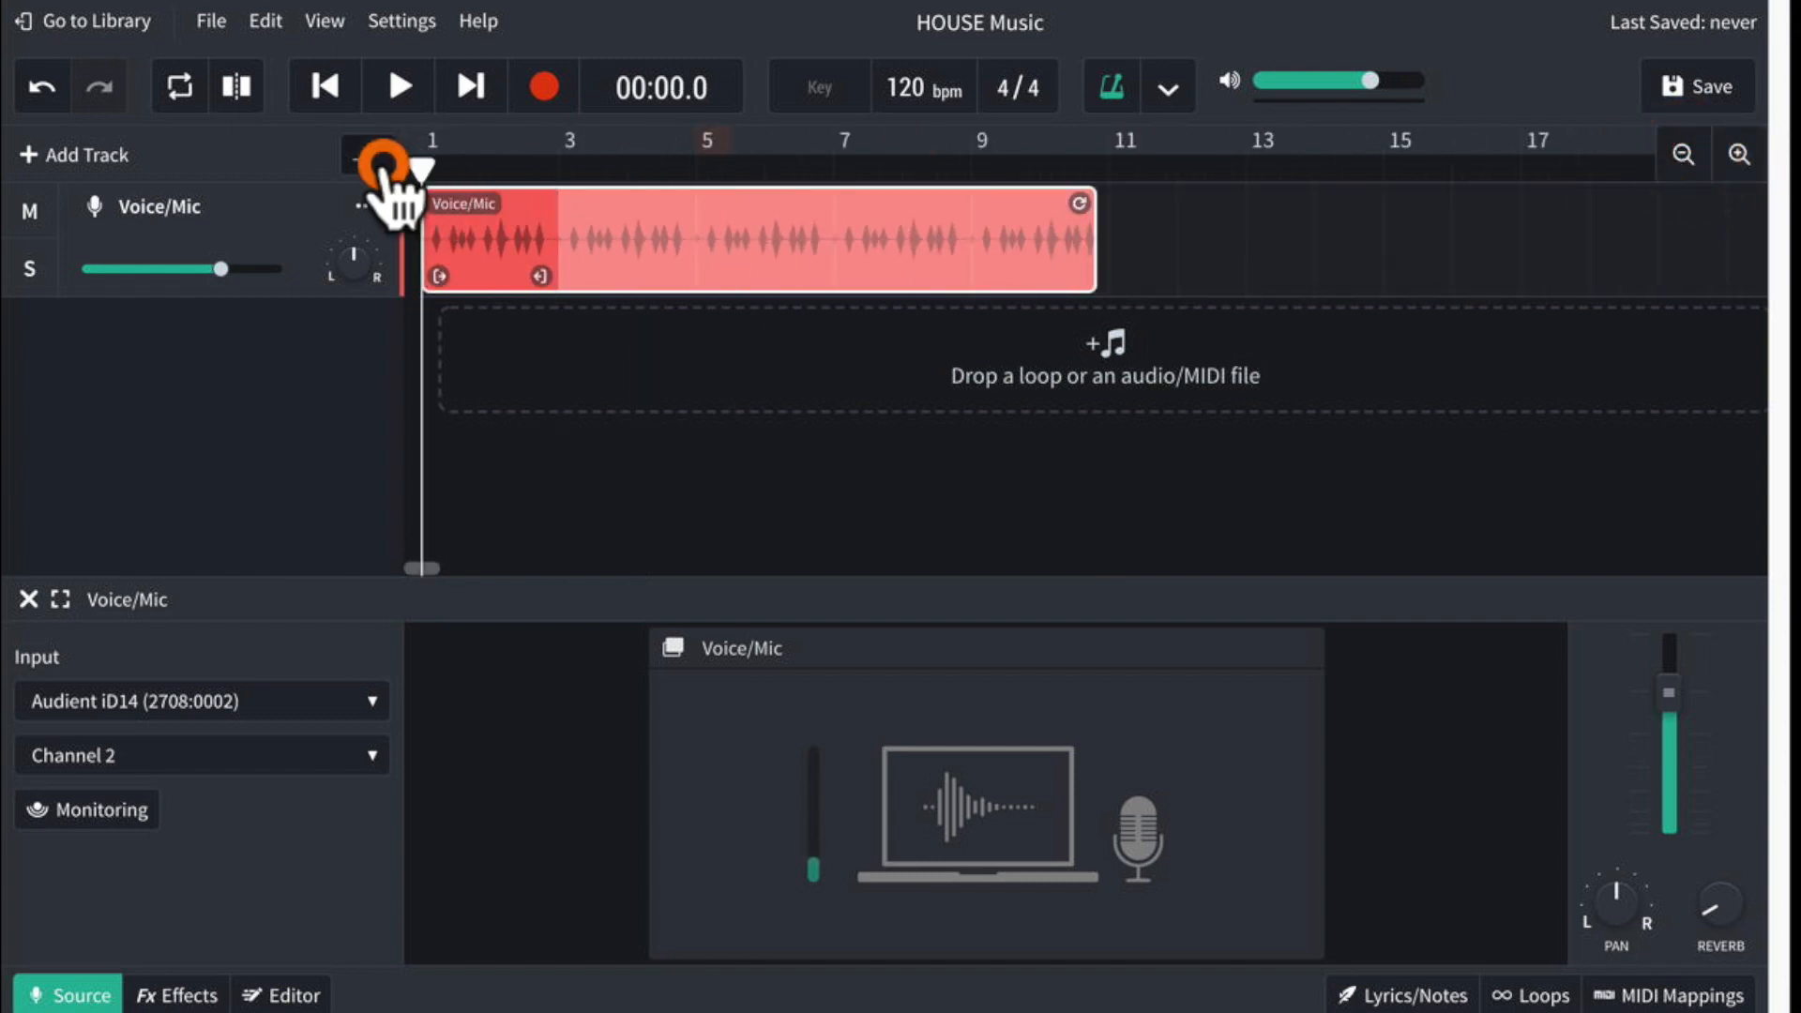
{"action": "left_click", "coordinate": [399, 86]}
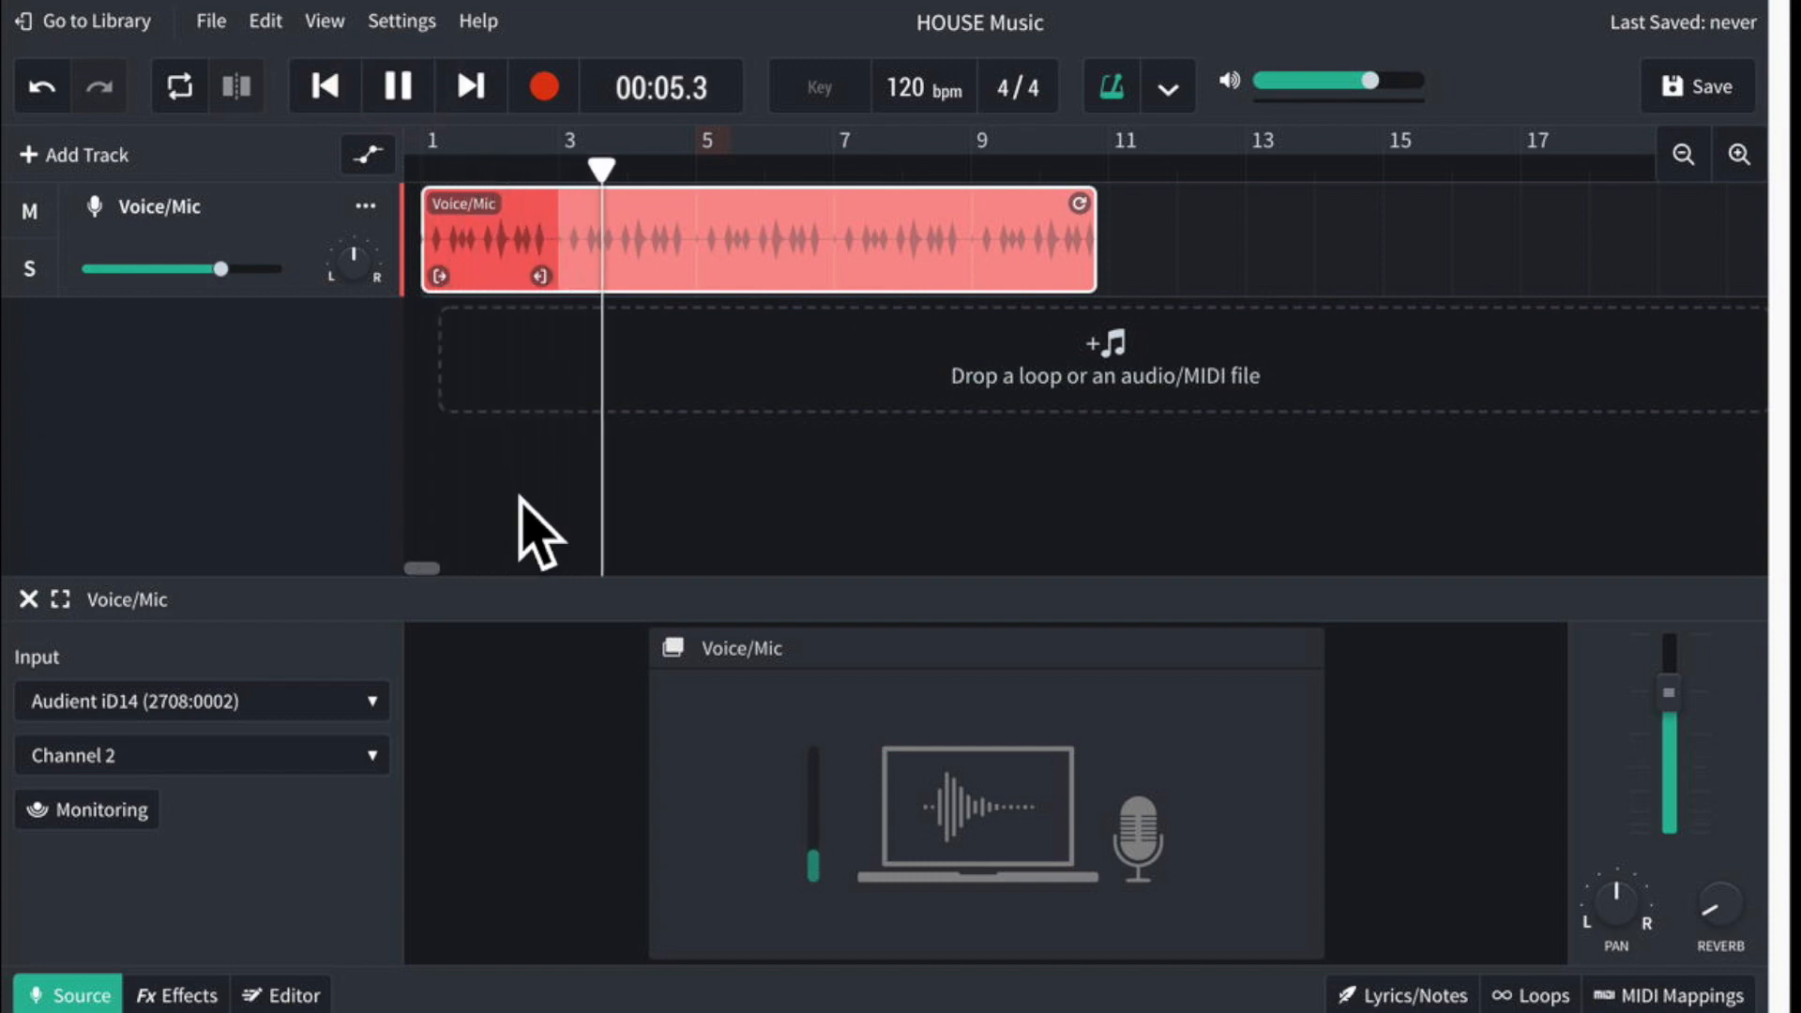
{"action": "left_click", "coordinate": [401, 84]}
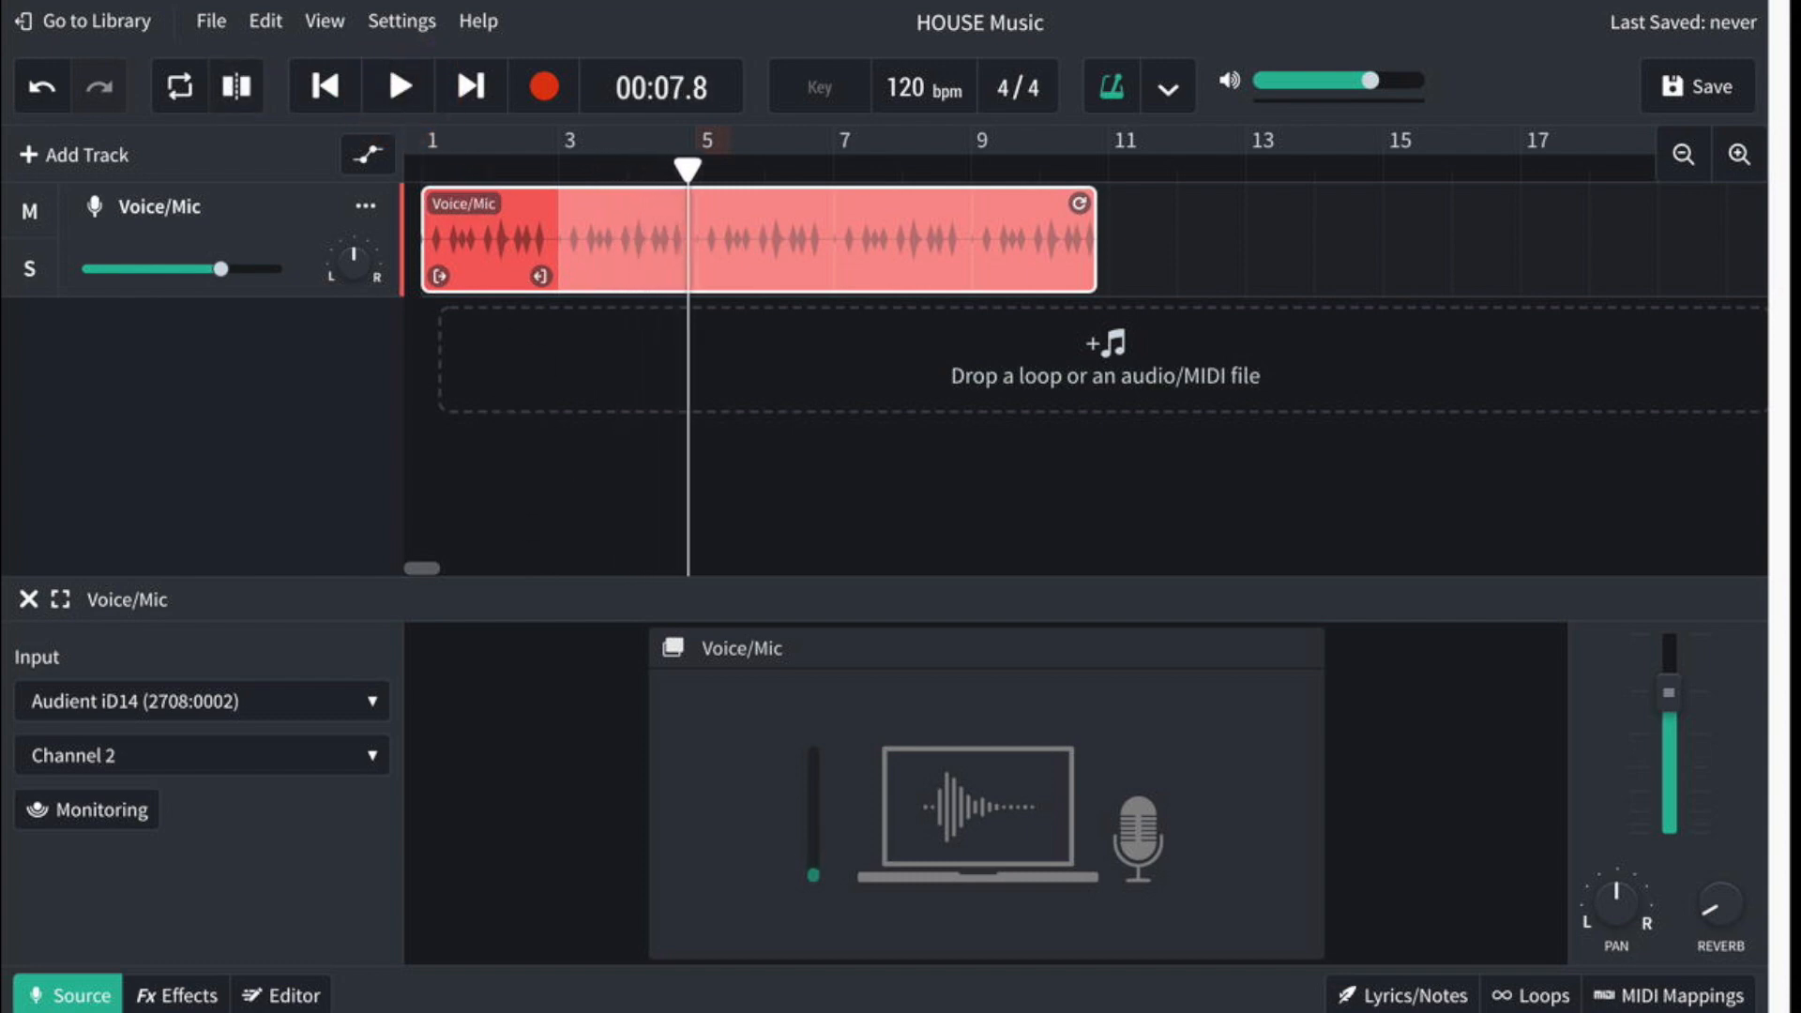